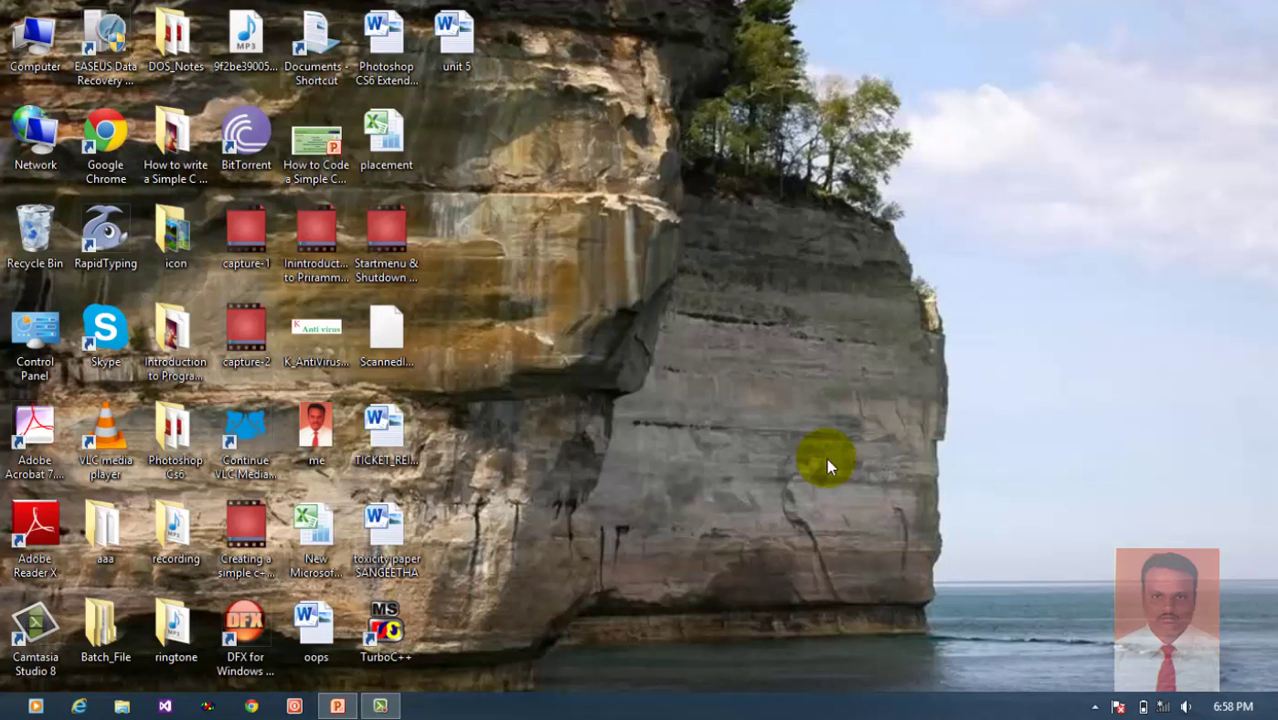
# Step: Start a new taskbar toolbar from the taskbar's Toolbars menu
pyautogui.rightClick(762, 714)
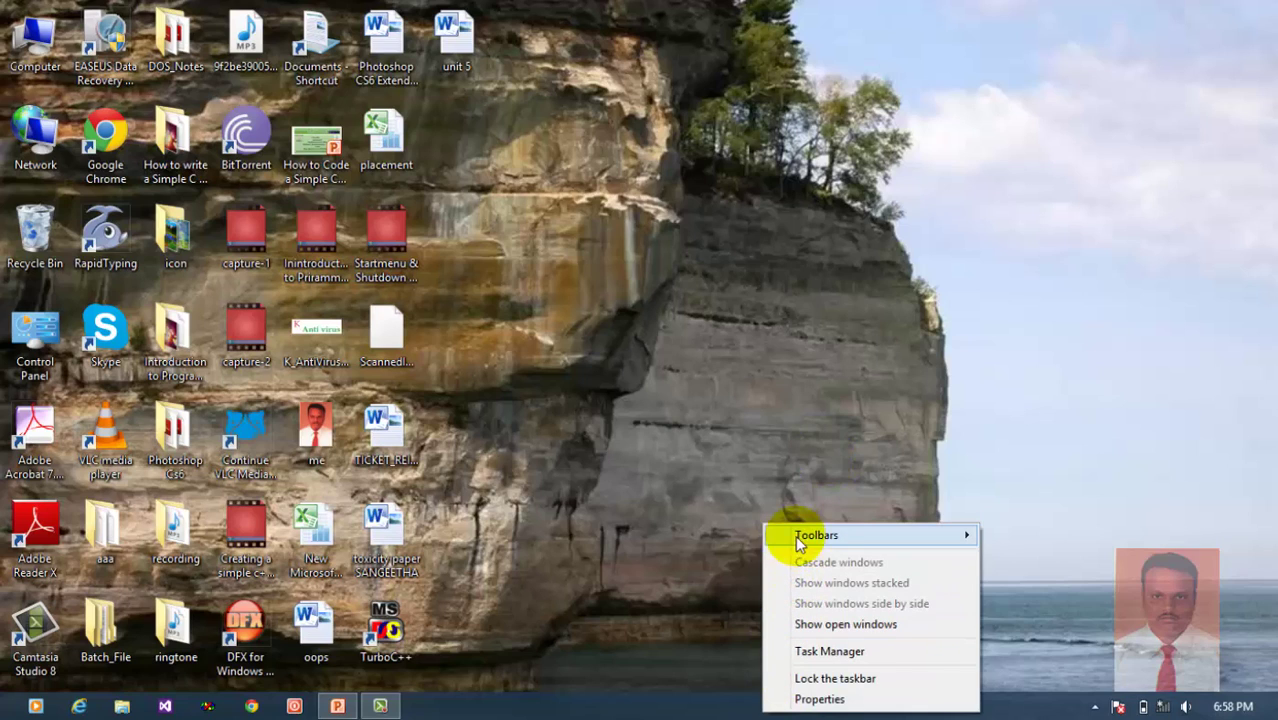
pyautogui.moveTo(830, 536)
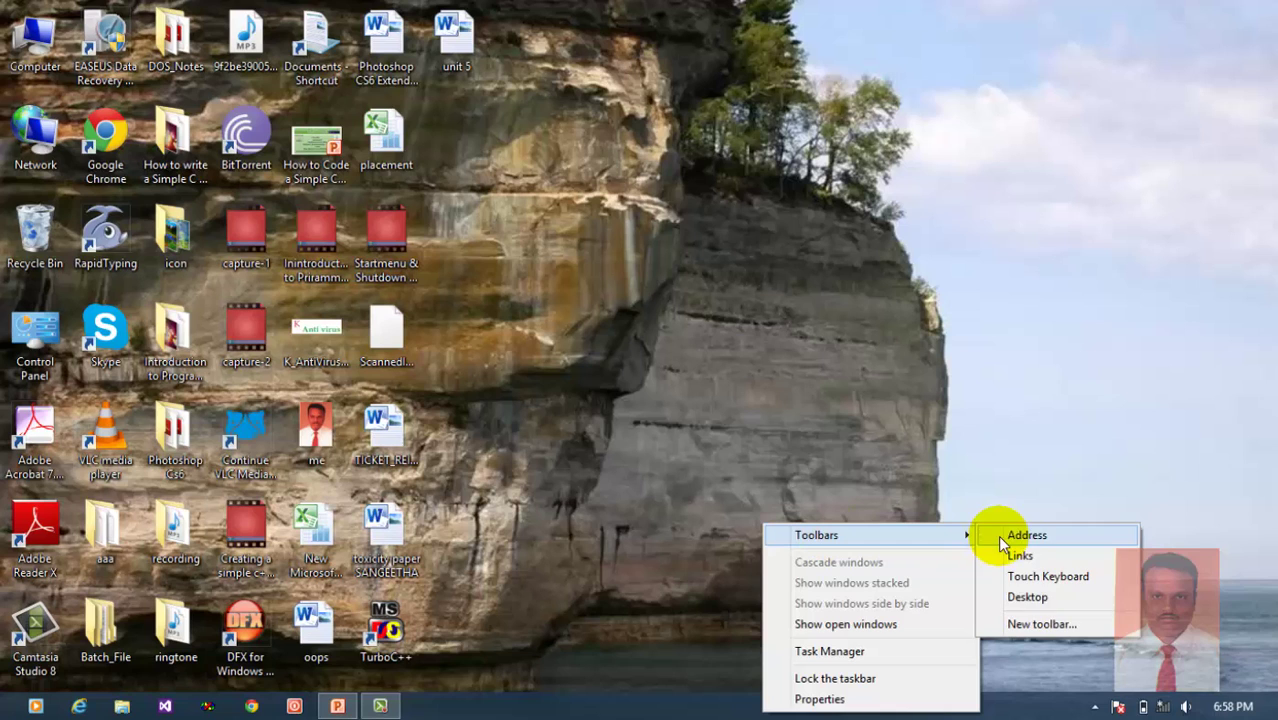
pyautogui.click(1025, 625)
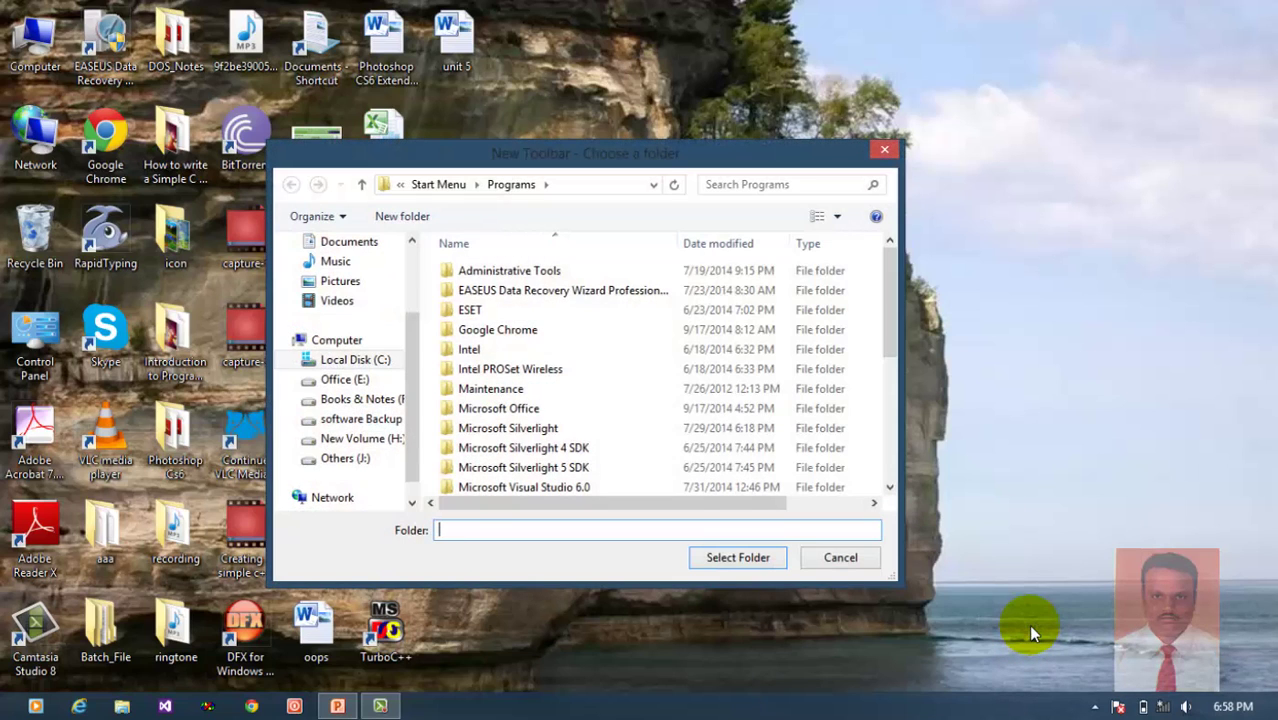
# Step: Point the folder chooser to %ProgramData%\Microsoft\Windows\Start Menu\Programs
pyautogui.moveTo(605, 167); pyautogui.dragTo(638, 170)
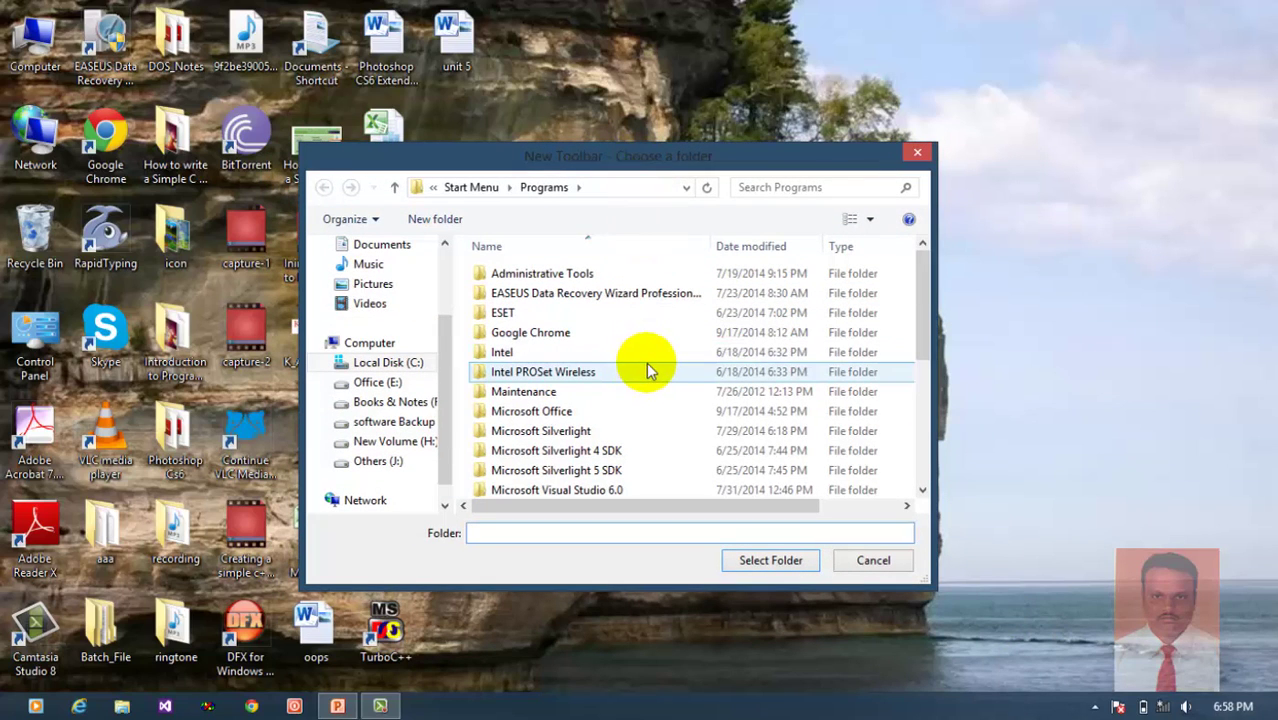
pyautogui.write('%ProgramData')
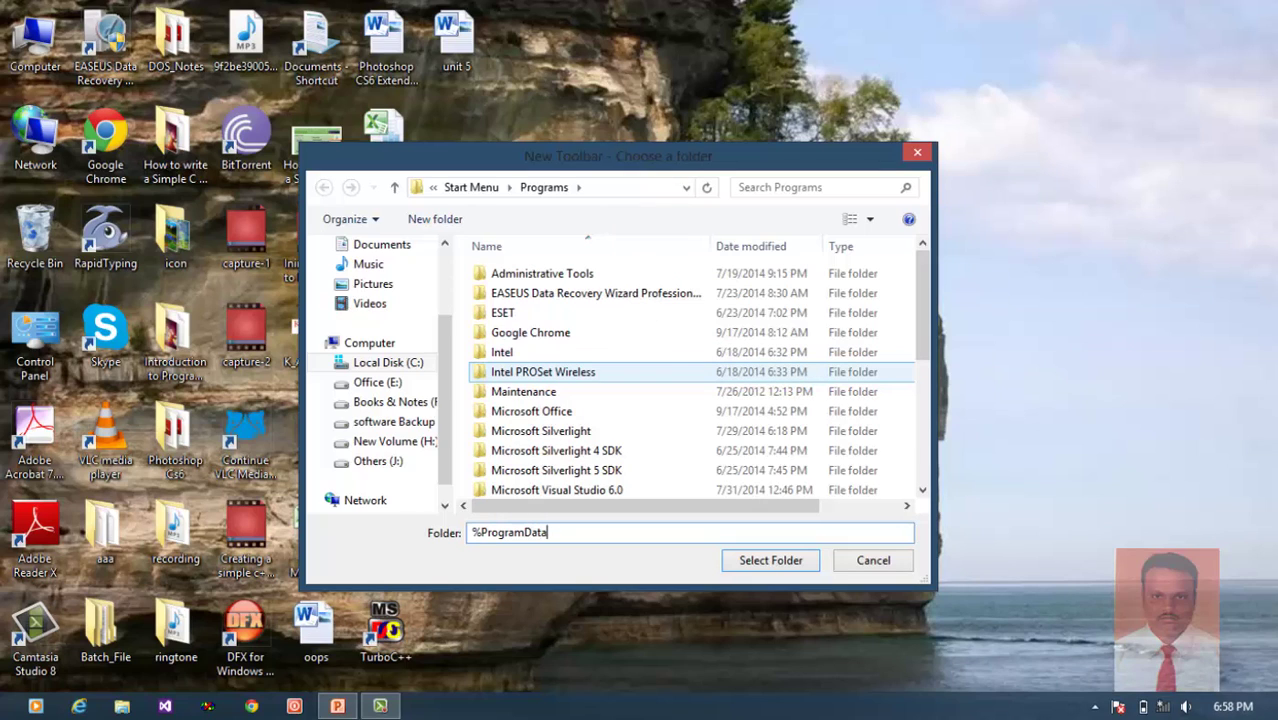
pyautogui.write('%')
pyautogui.write('\\user')
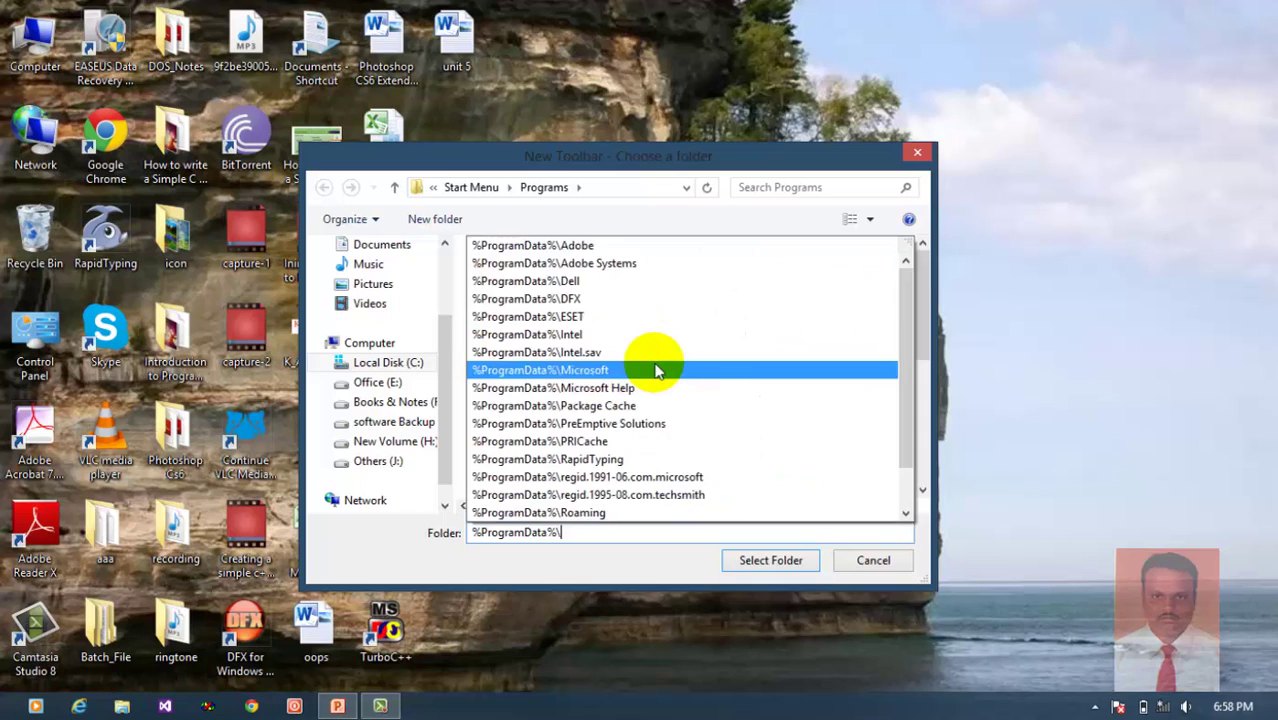
pyautogui.press('BackSpace')
pyautogui.press('BackSpace')
pyautogui.press('BackSpace')
pyautogui.press('BackSpace')
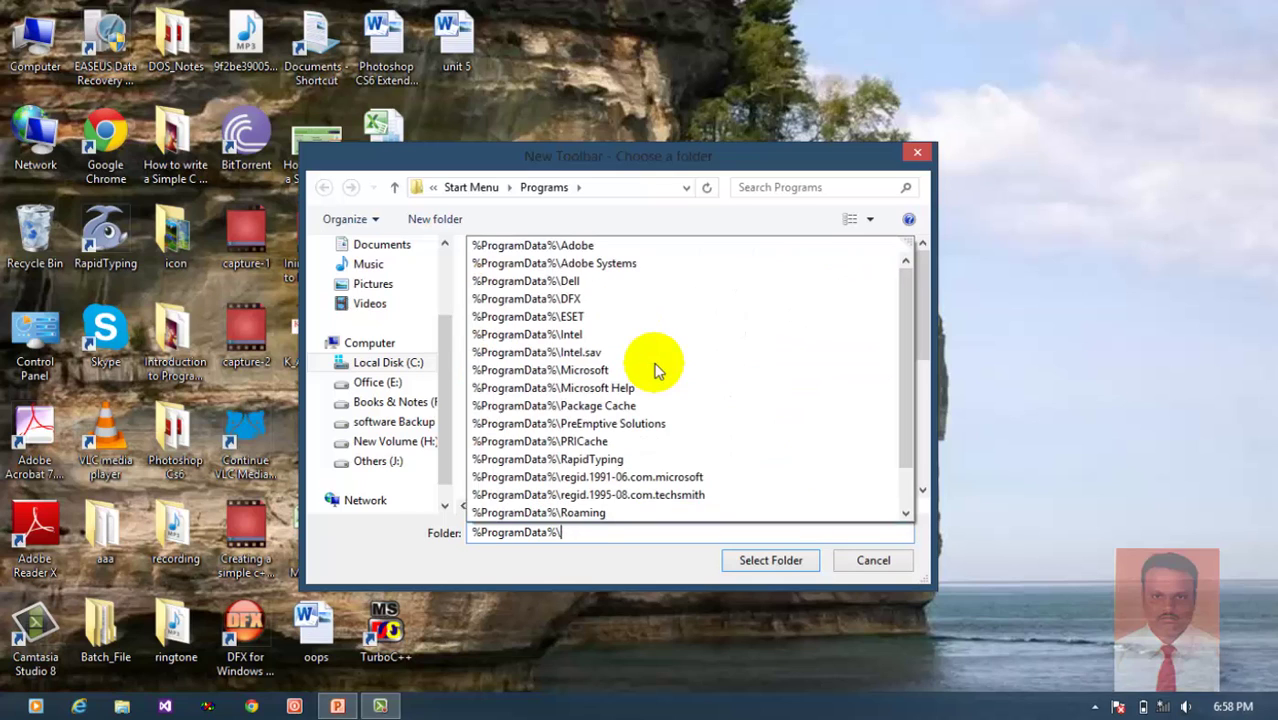
pyautogui.write('mi')
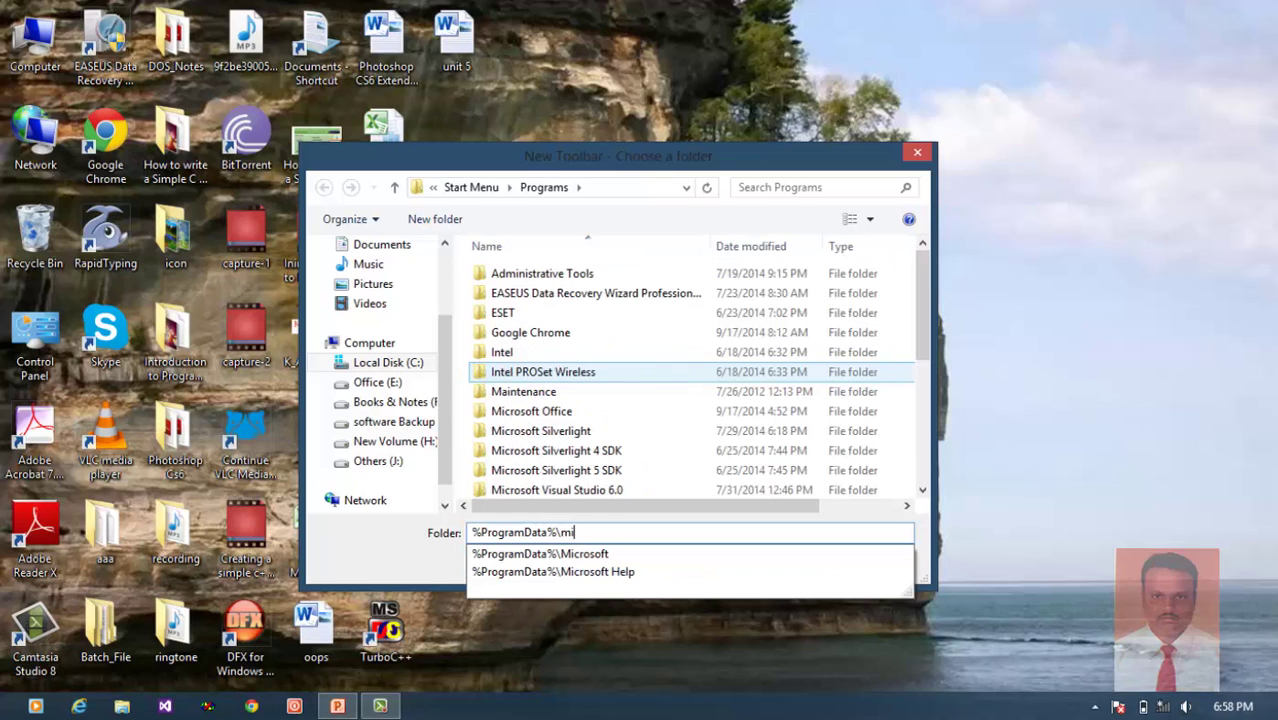
pyautogui.press('Down')
pyautogui.write('\\')
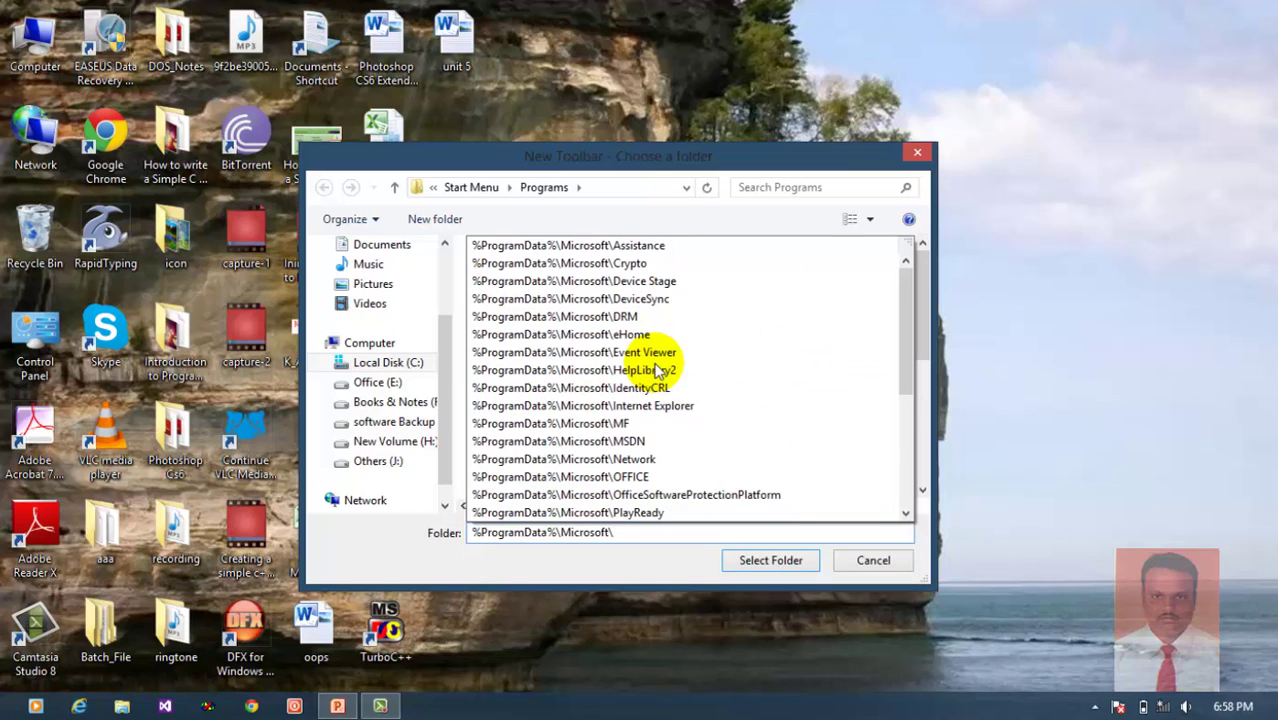
pyautogui.write('win')
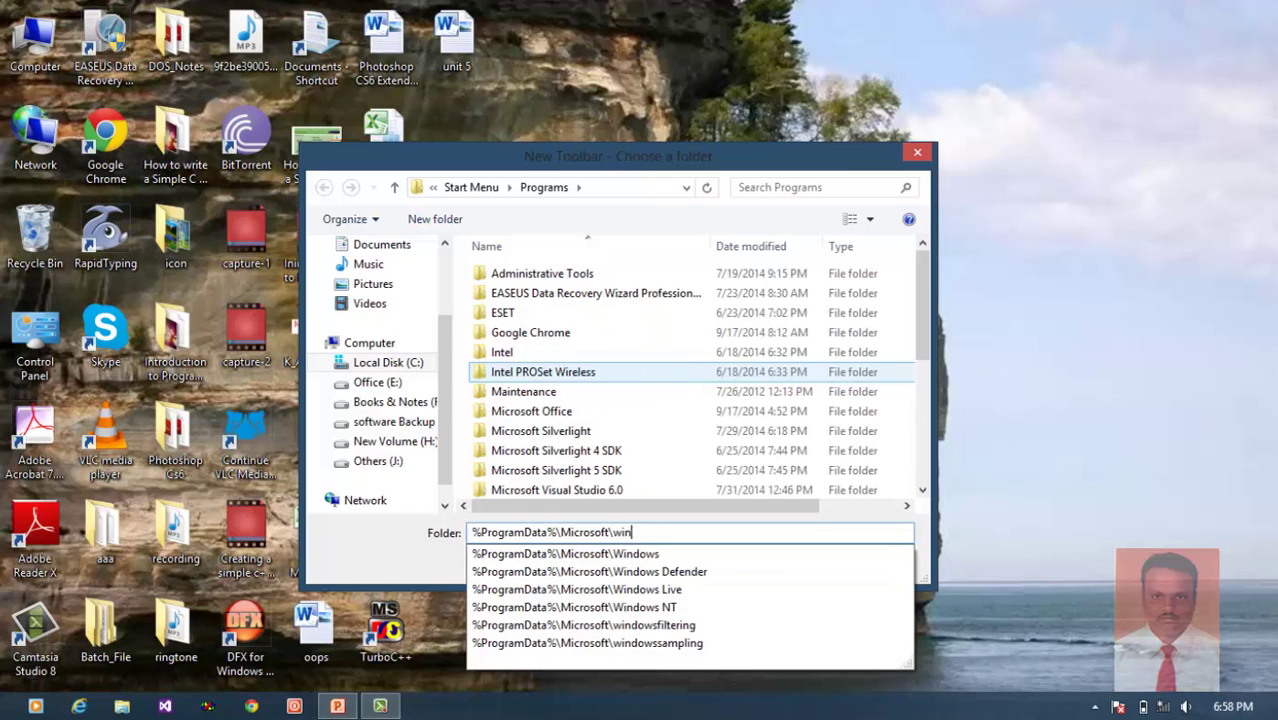
pyautogui.press('Down')
pyautogui.write('\\')
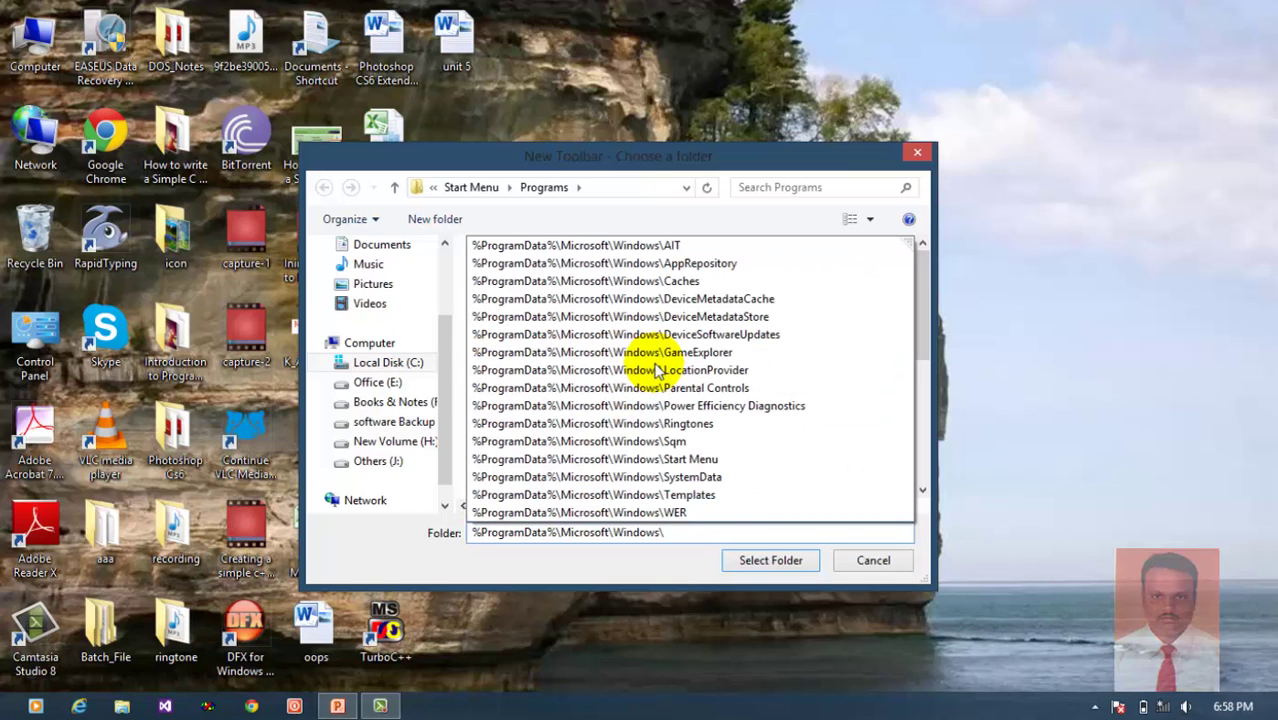
pyautogui.write('s')
pyautogui.press('Down')
pyautogui.press('Down')
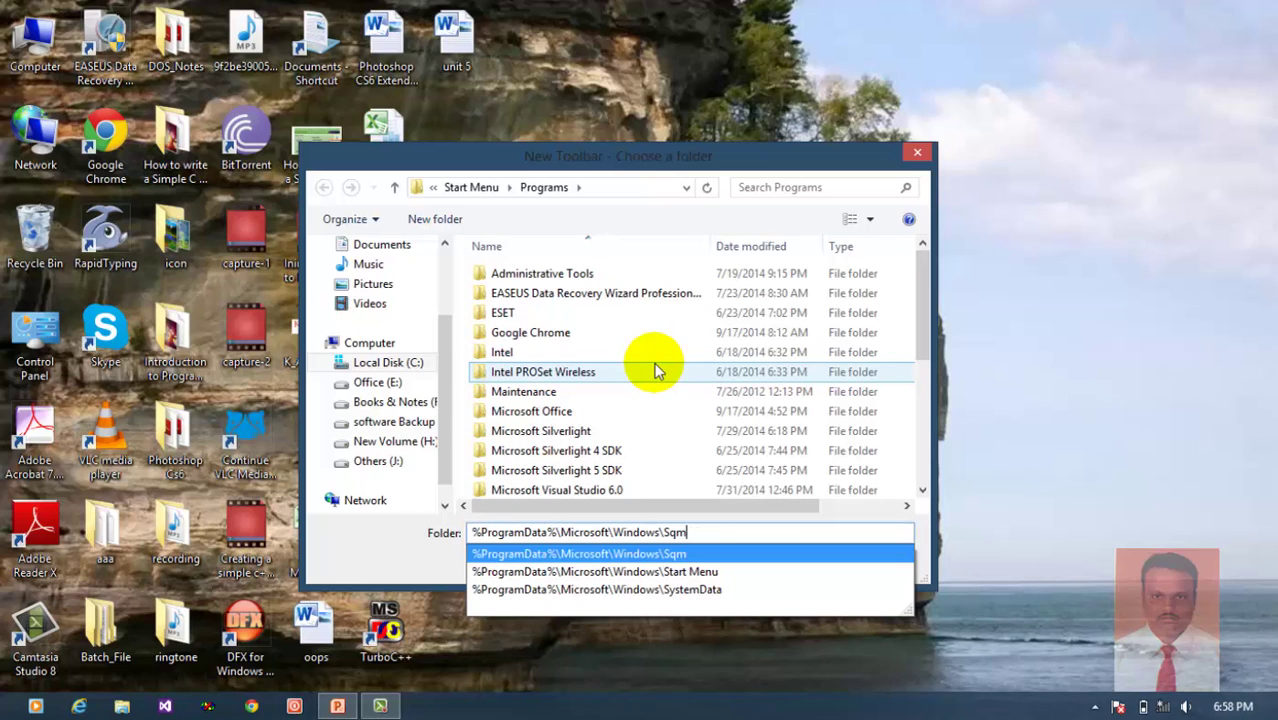
pyautogui.write('\\')
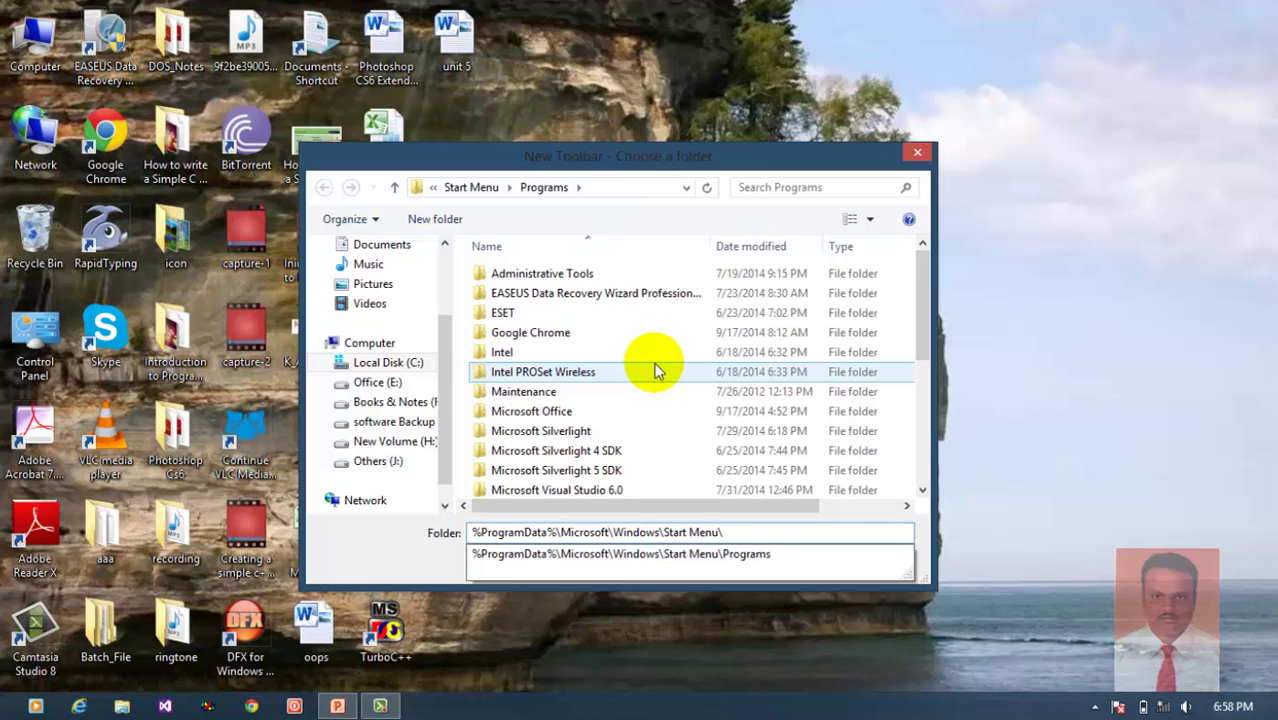
pyautogui.press('Down')
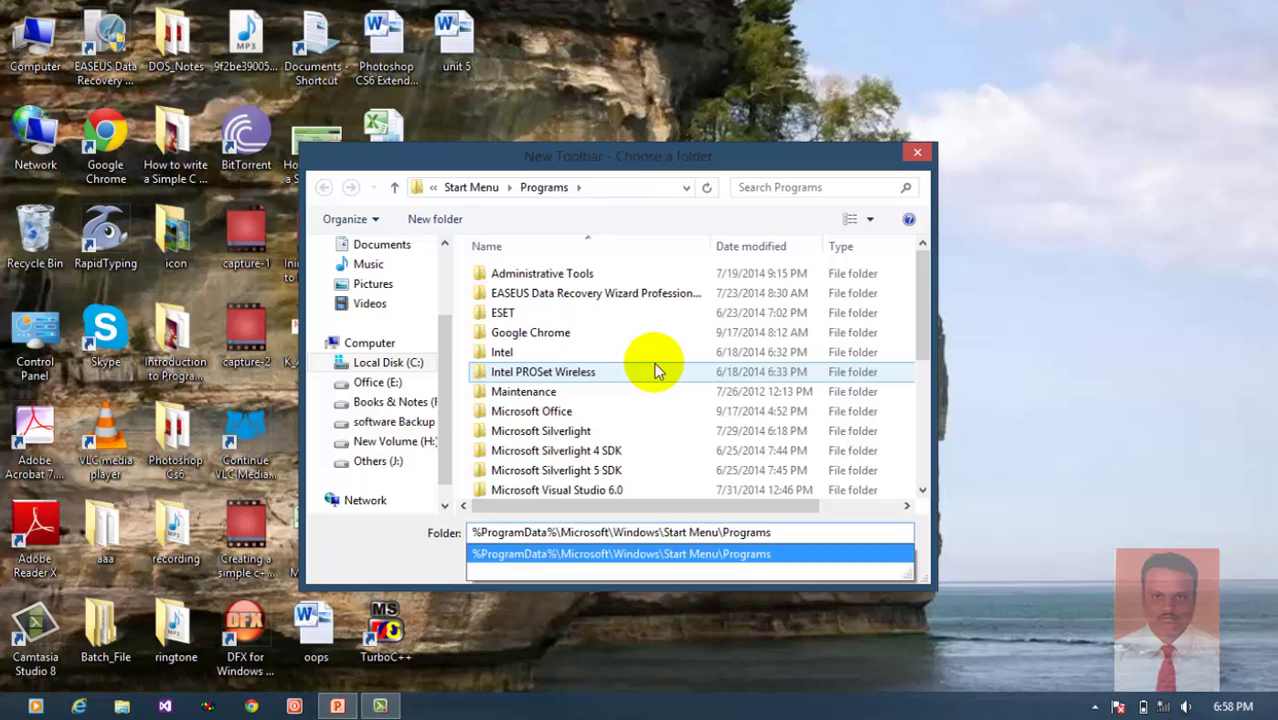
pyautogui.press('Return')
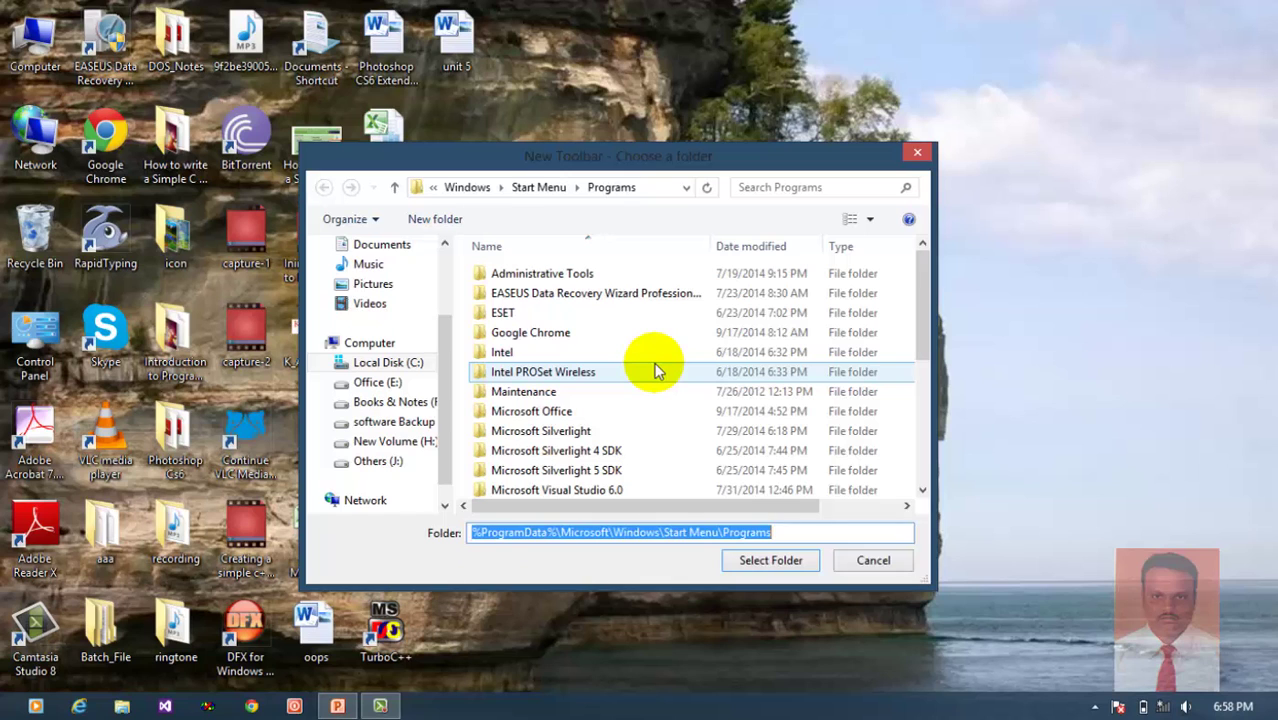
# Step: Create the Programs toolbar and preview its list of program folders
pyautogui.click(779, 560)
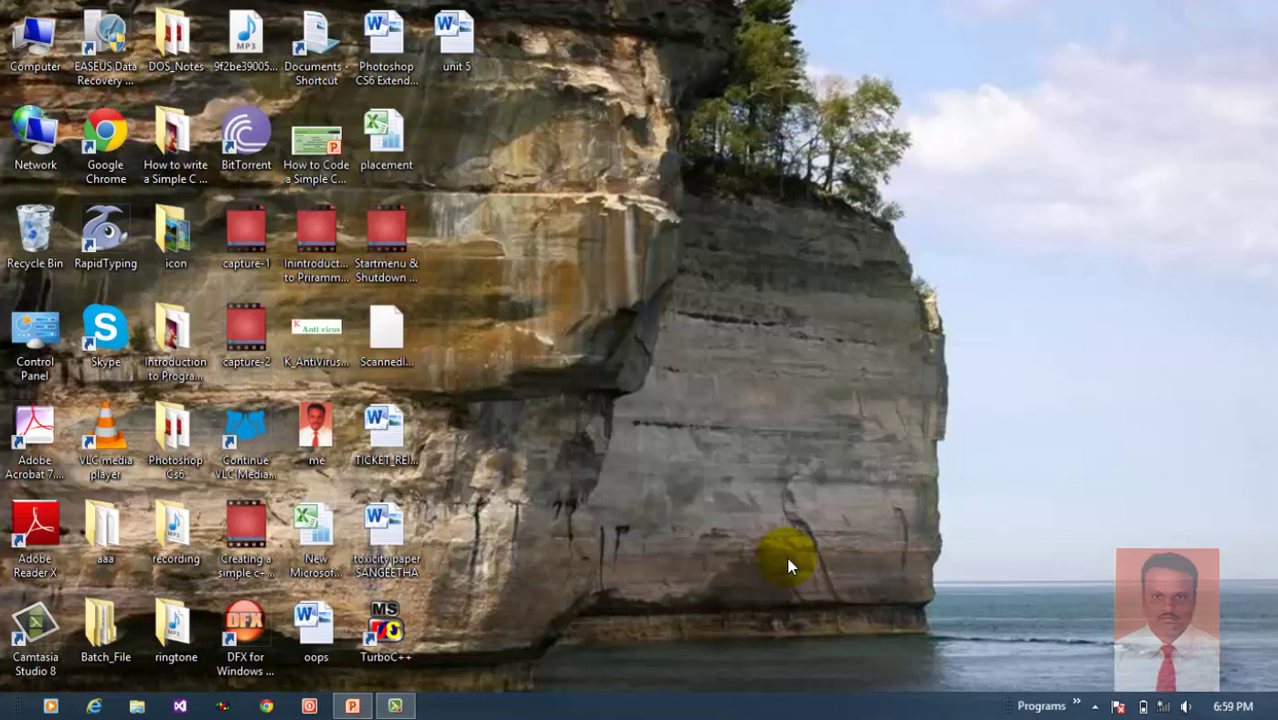
pyautogui.click(1029, 708)
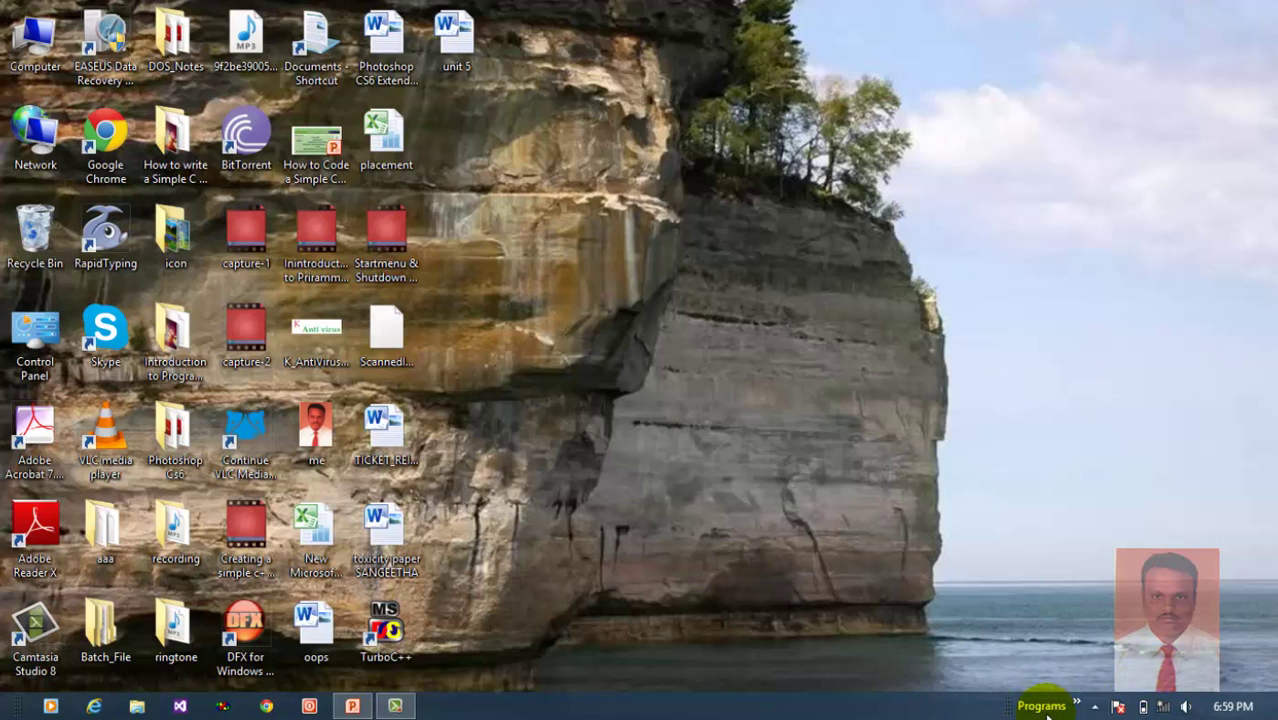
pyautogui.click(1077, 706)
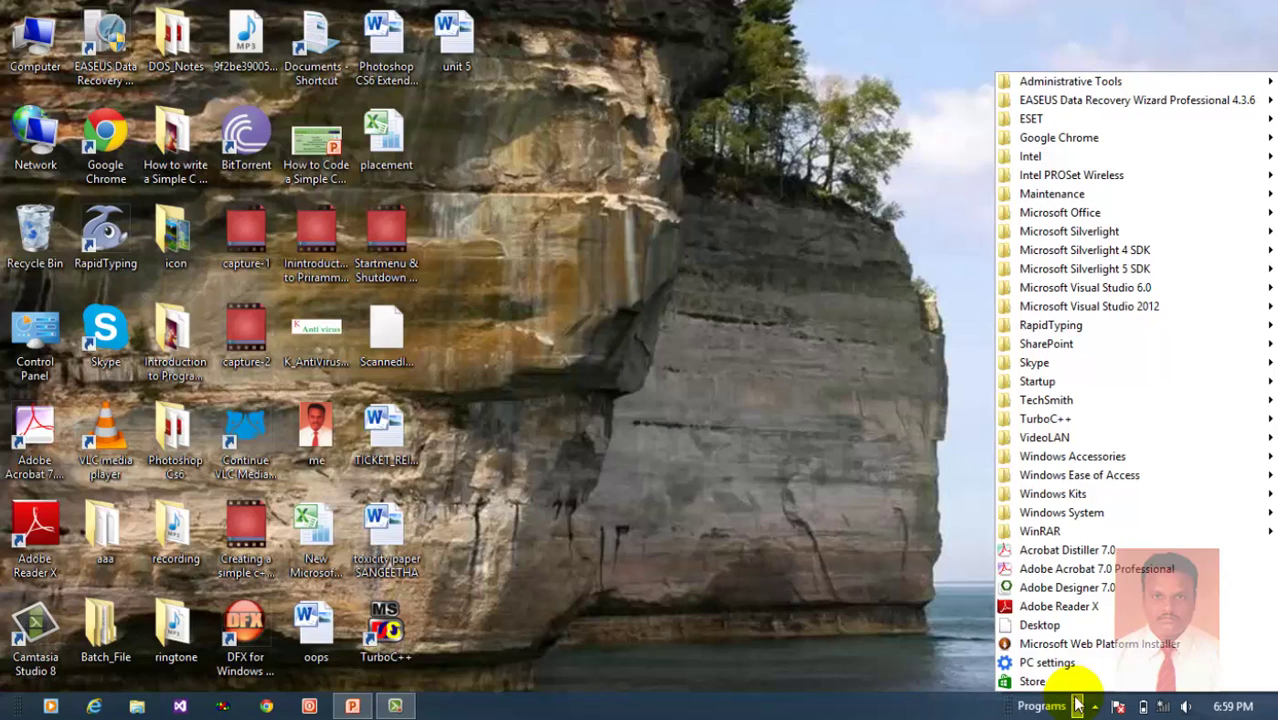
pyautogui.click(951, 631)
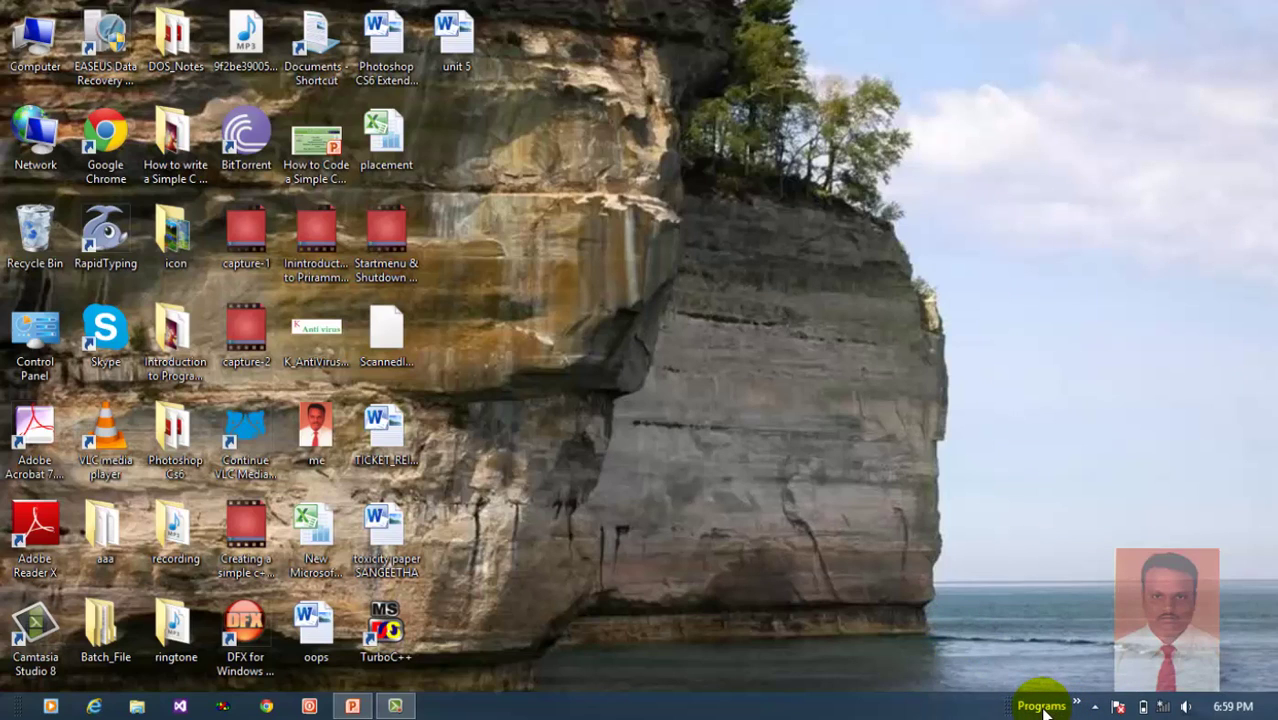
# Step: Move the Programs toolbar to the taskbar's left end and open its menu
pyautogui.moveTo(1052, 714); pyautogui.dragTo(3, 712)
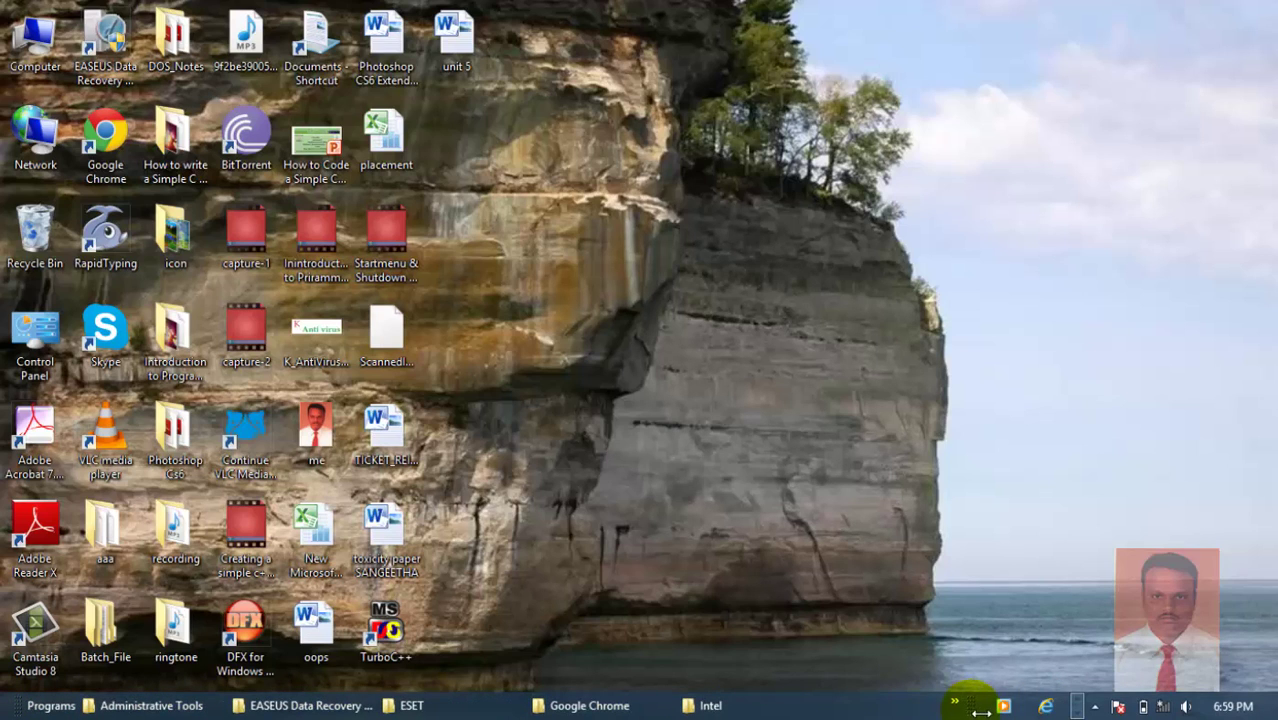
pyautogui.moveTo(981, 710); pyautogui.dragTo(123, 712)
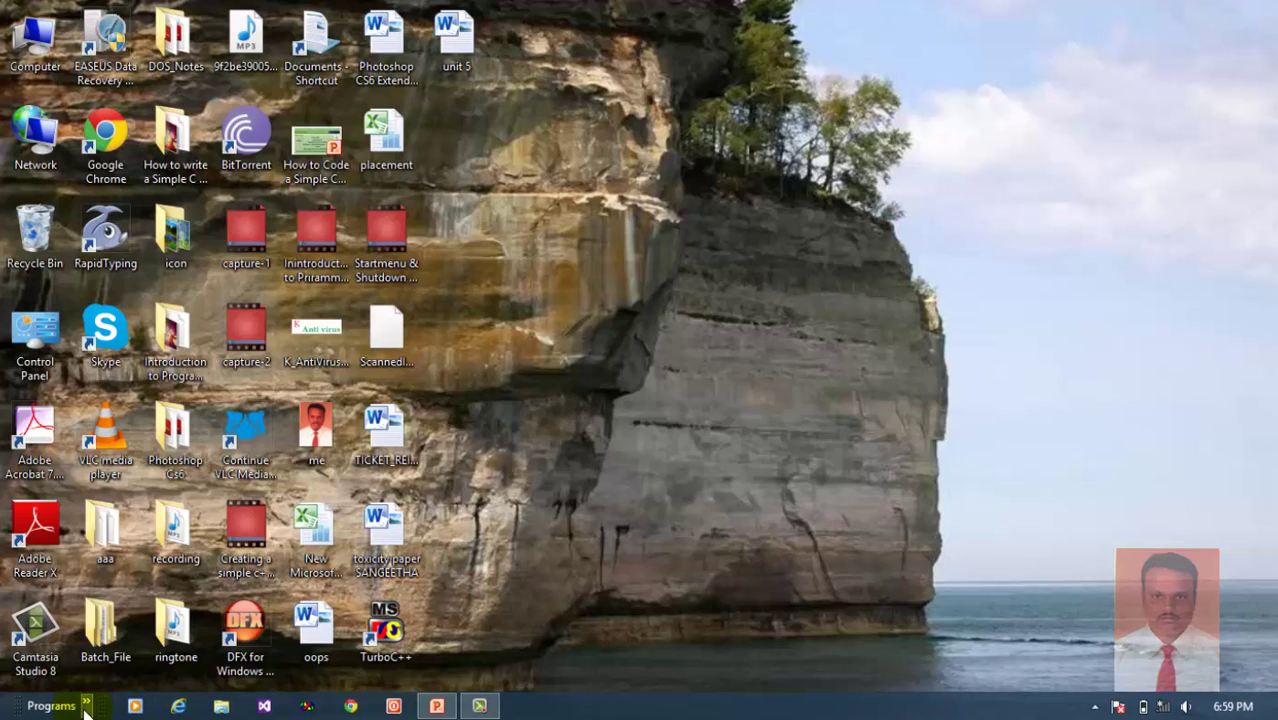
pyautogui.click(87, 707)
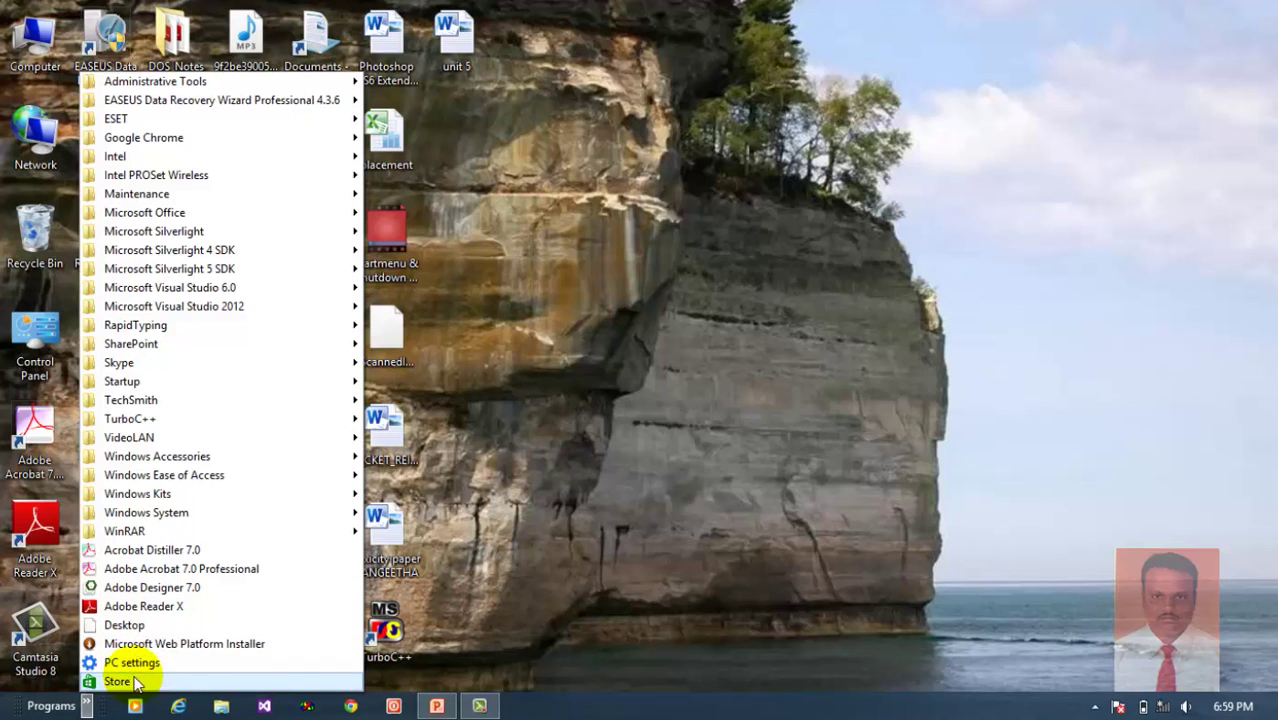
# Step: Create a desktop shortcut named shutdown that runs 'shutdown \s \t 0'
pyautogui.rightClick(752, 343)
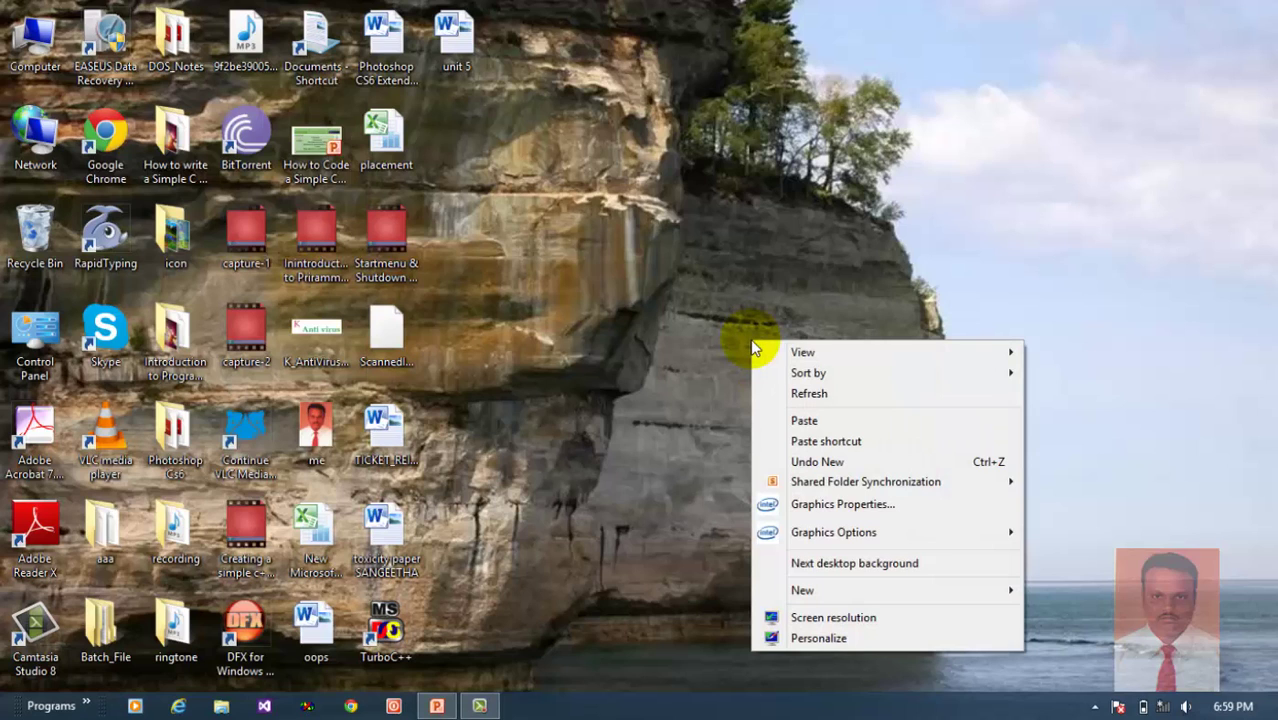
pyautogui.moveTo(933, 602)
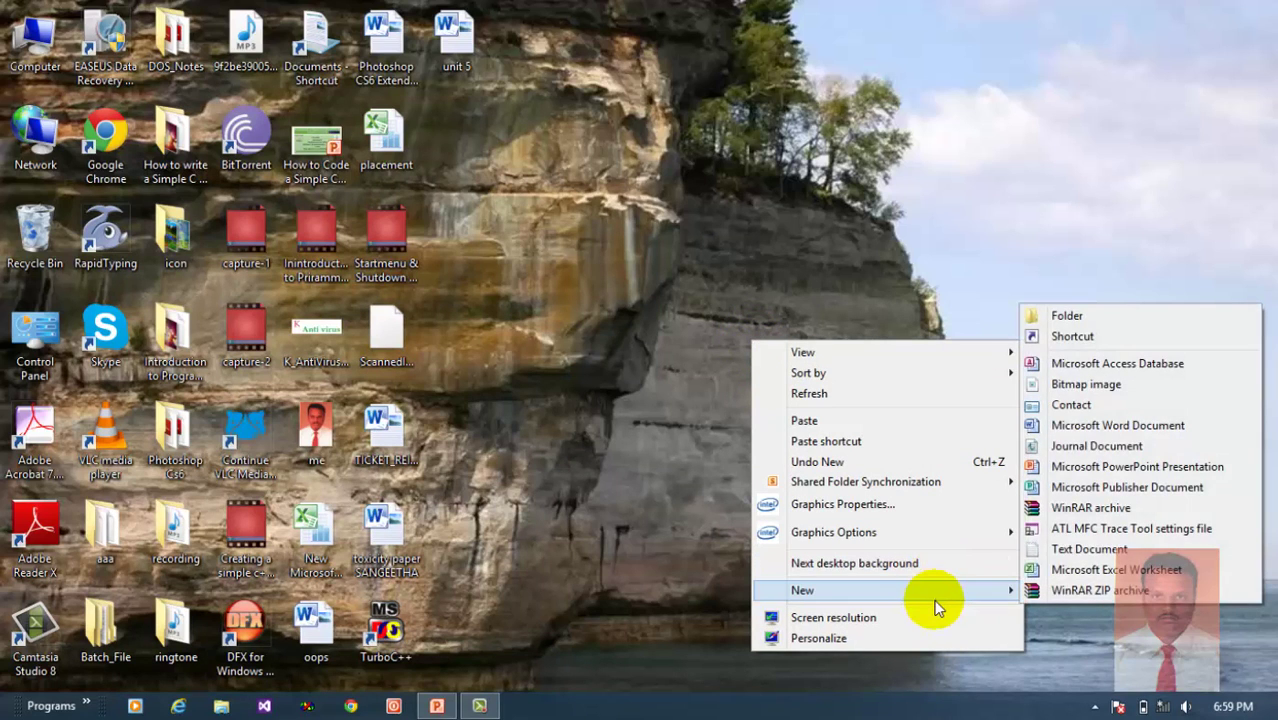
pyautogui.click(1070, 338)
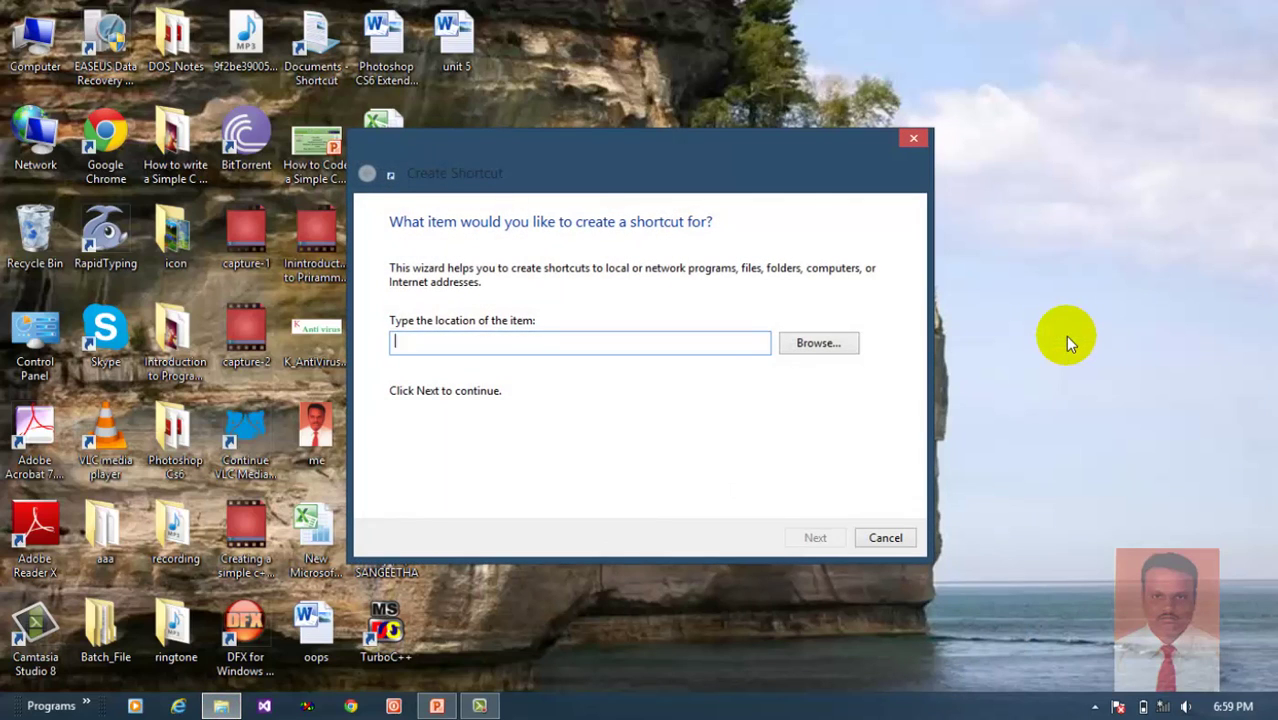
pyautogui.write('sh')
pyautogui.press('Down')
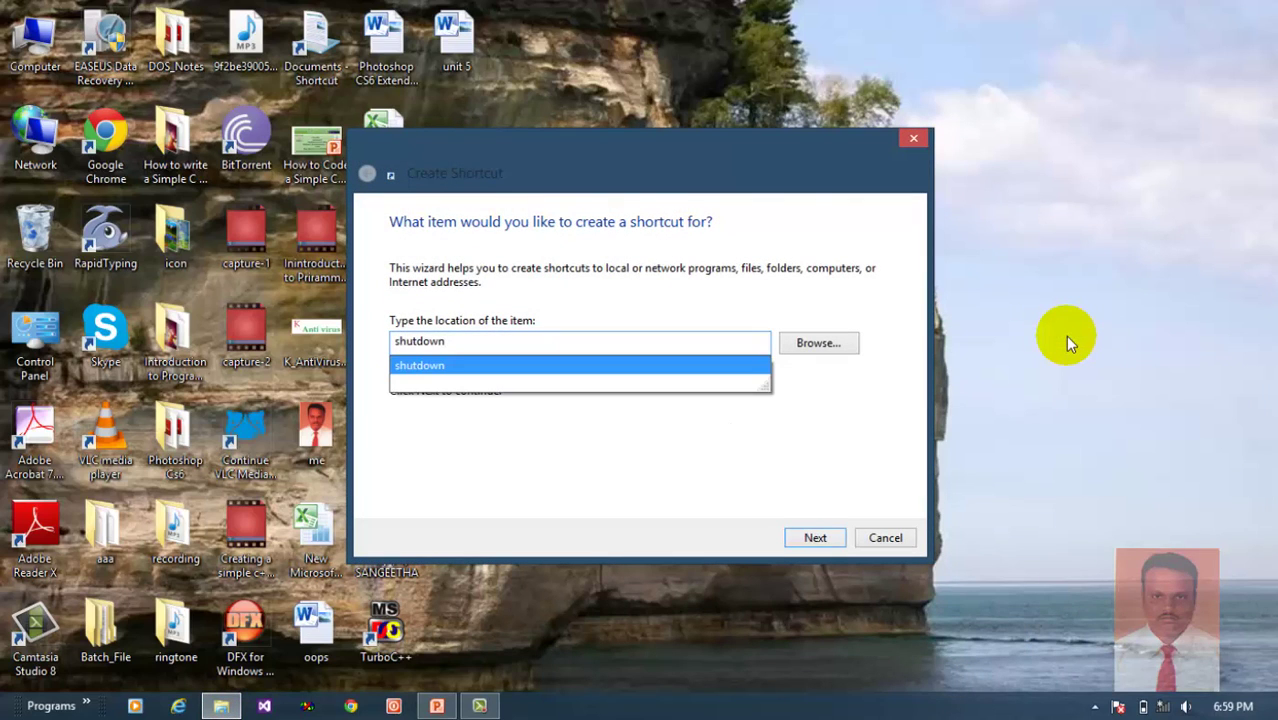
pyautogui.write('\\')
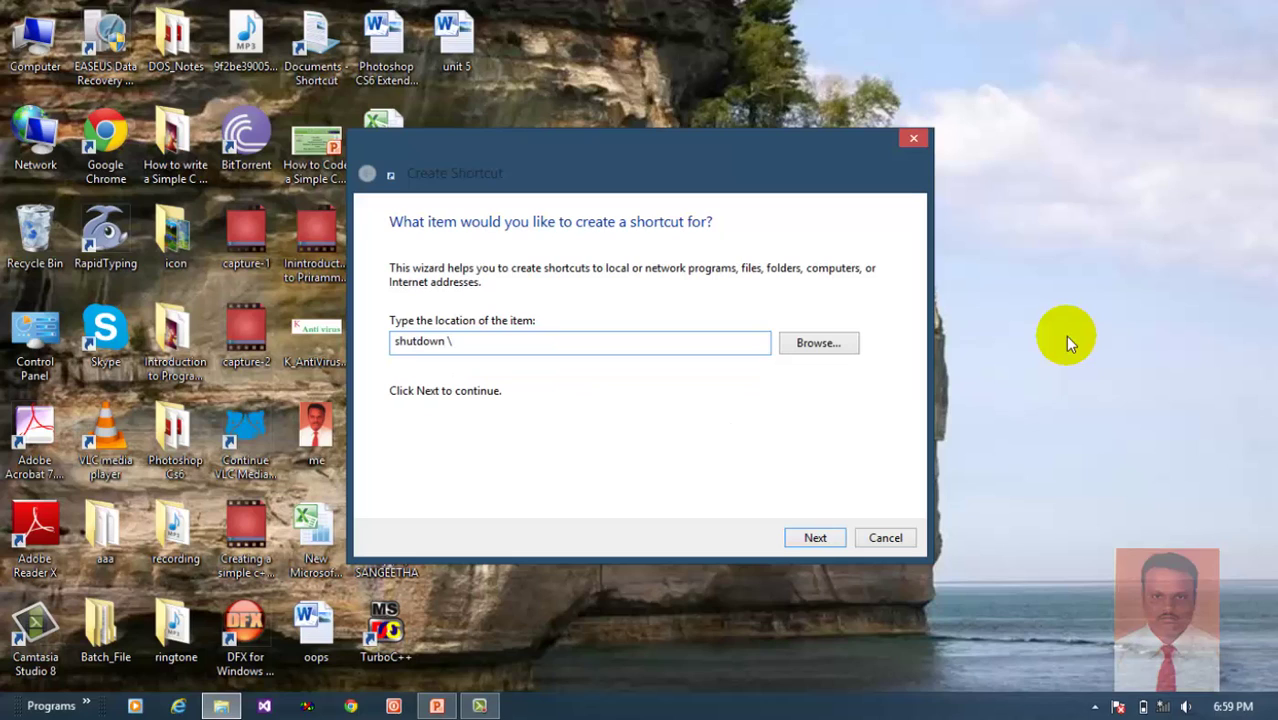
pyautogui.write('s \\t 0')
pyautogui.click(836, 535)
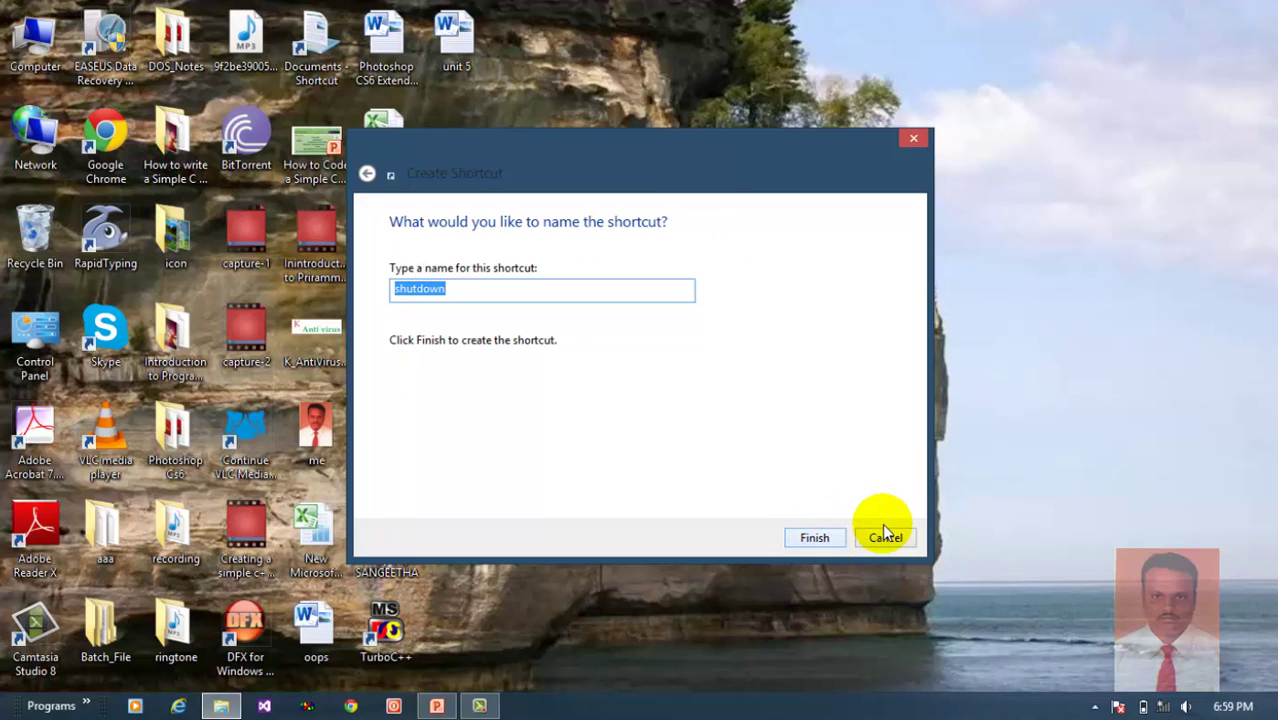
pyautogui.click(490, 297)
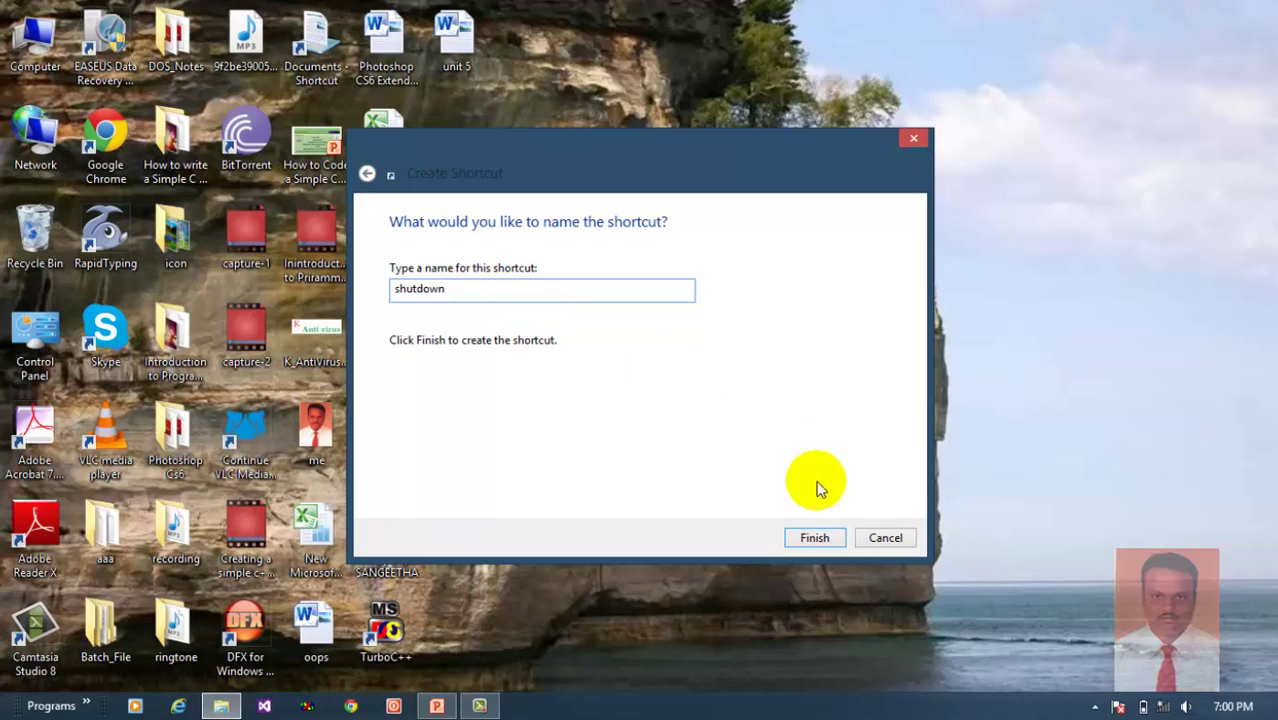
pyautogui.click(814, 538)
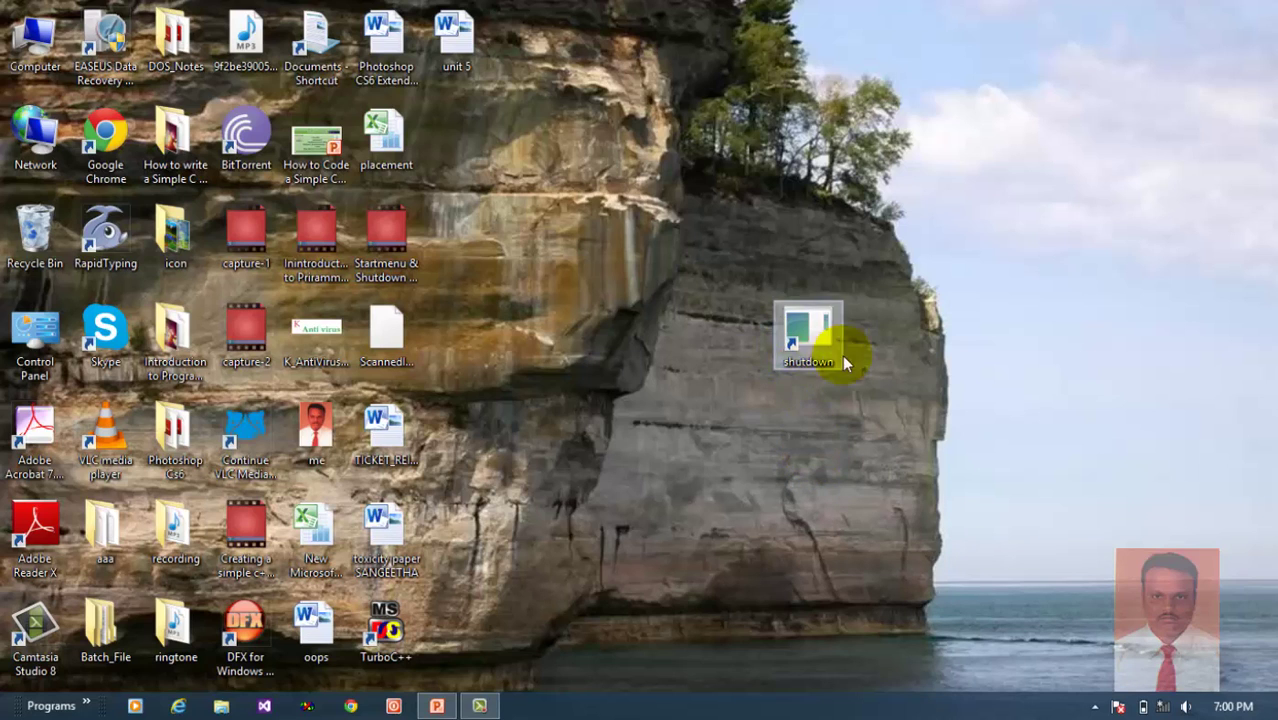
# Step: Give the shutdown shortcut the red power-button icon from the system icons
pyautogui.rightClick(806, 348)
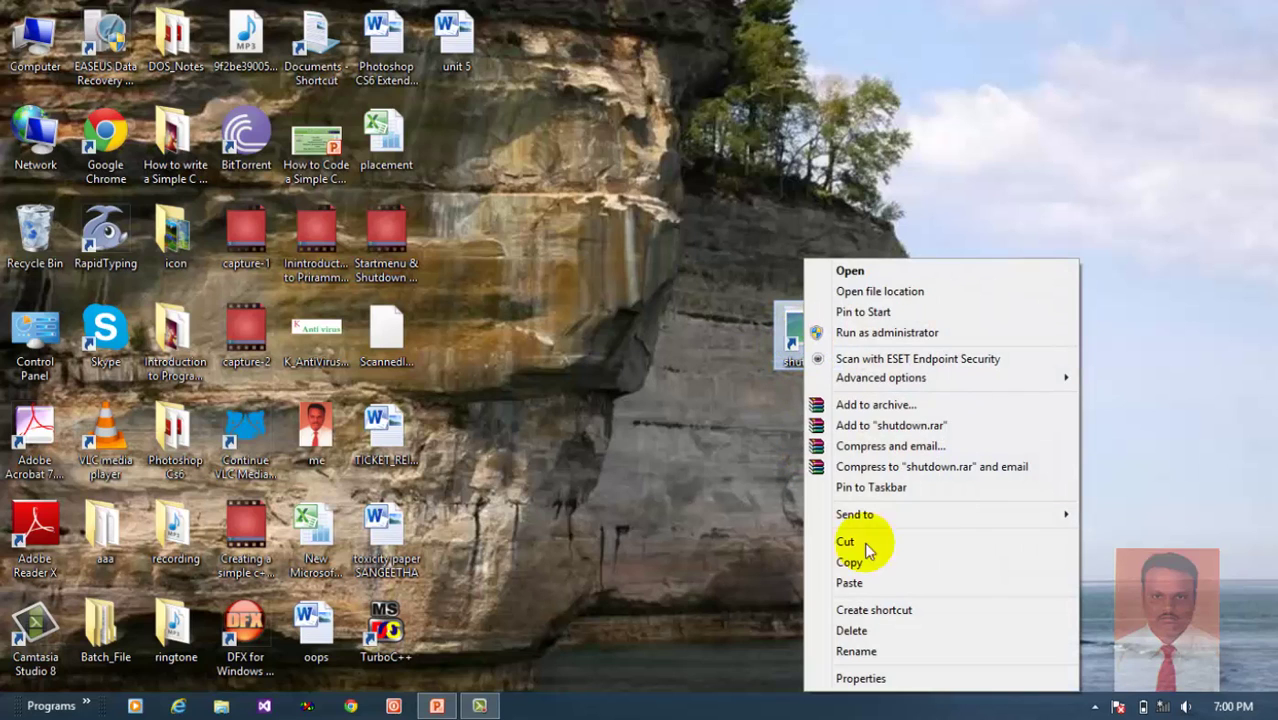
pyautogui.click(890, 678)
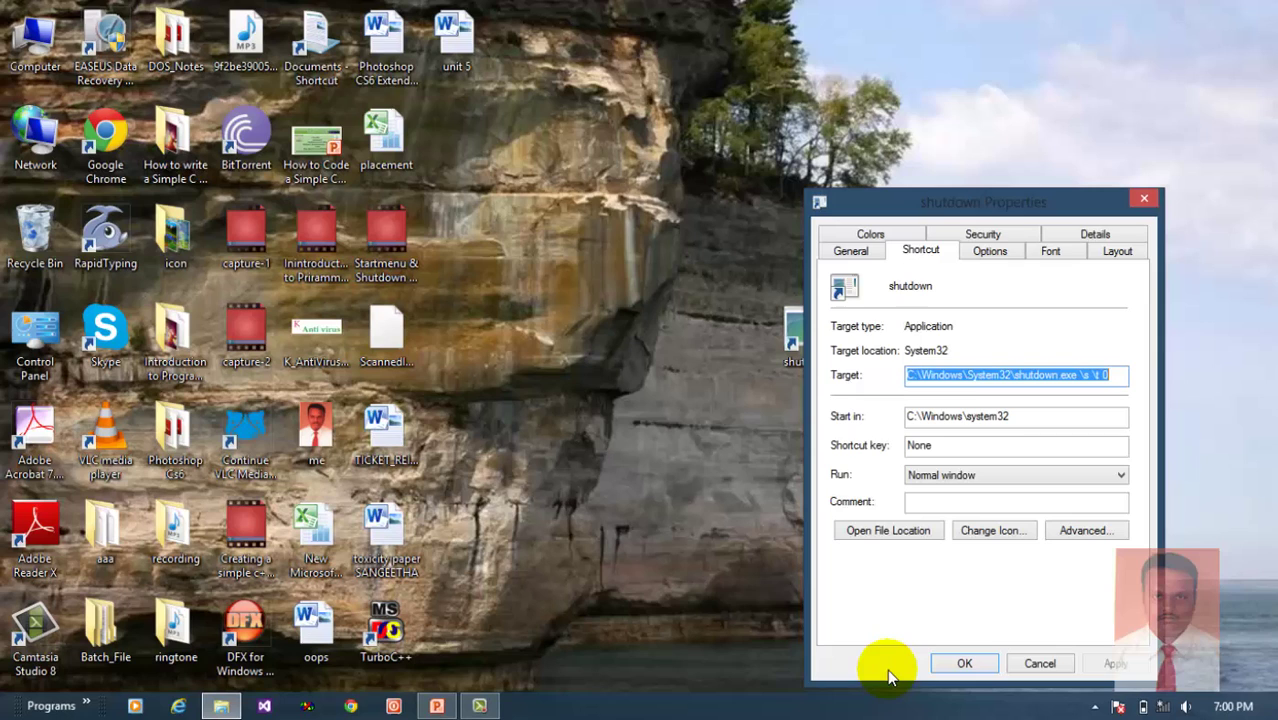
pyautogui.click(995, 532)
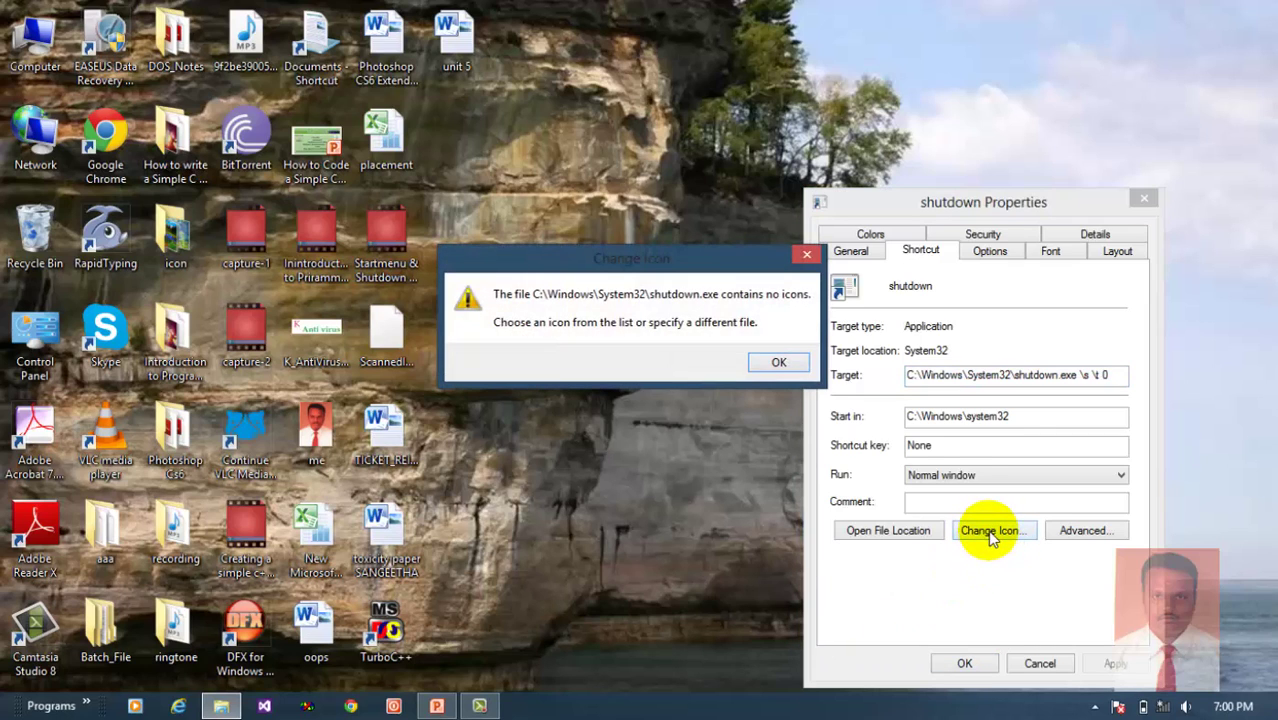
pyautogui.click(770, 361)
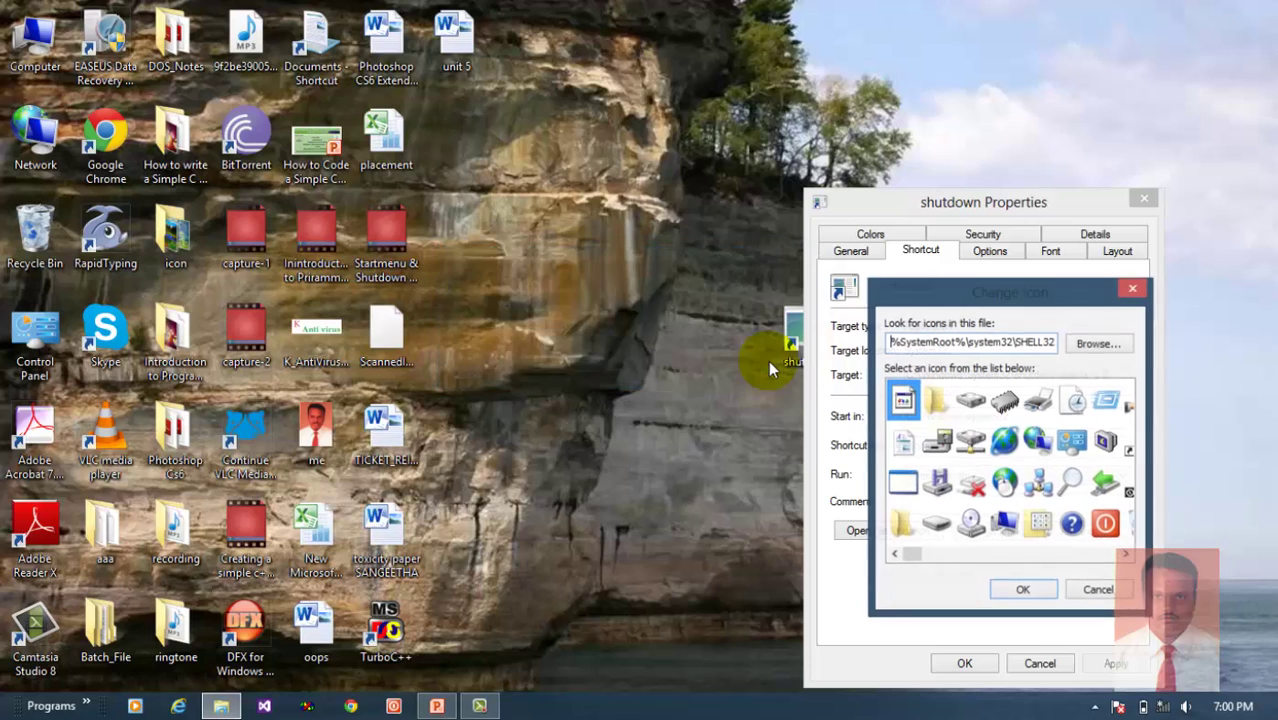
pyautogui.click(1105, 523)
pyautogui.click(1028, 589)
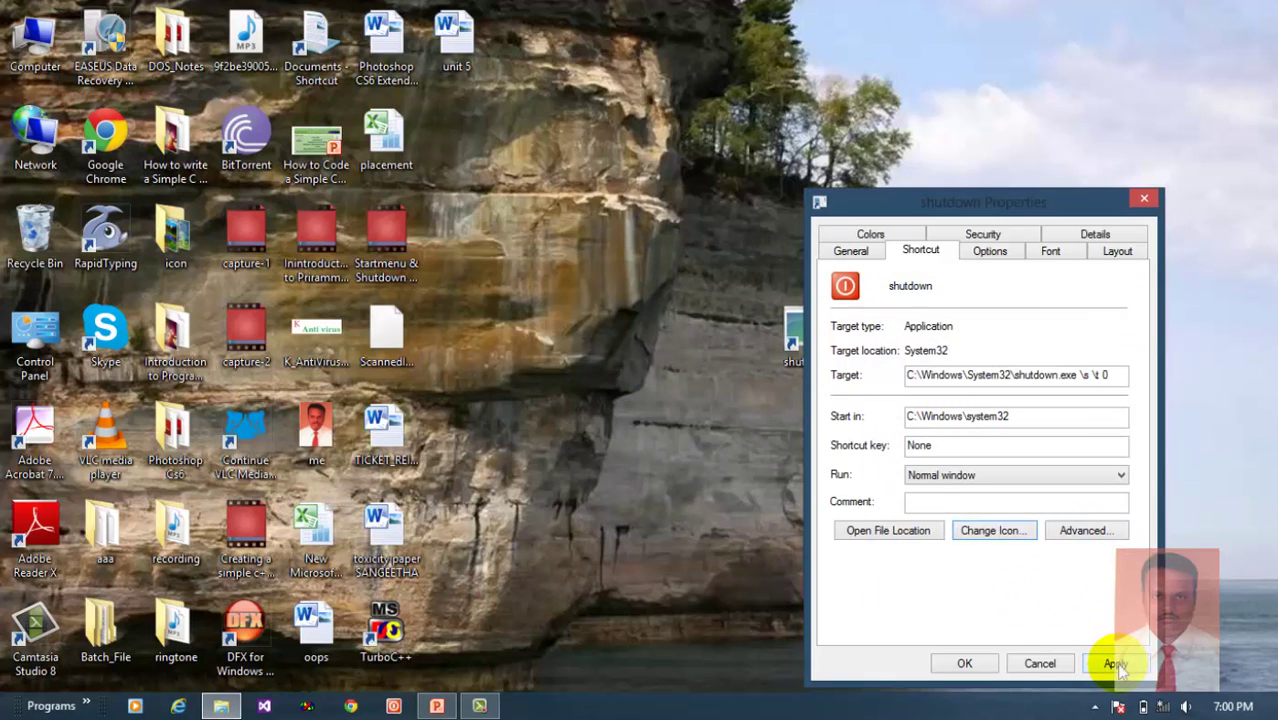
pyautogui.click(1116, 664)
pyautogui.click(964, 663)
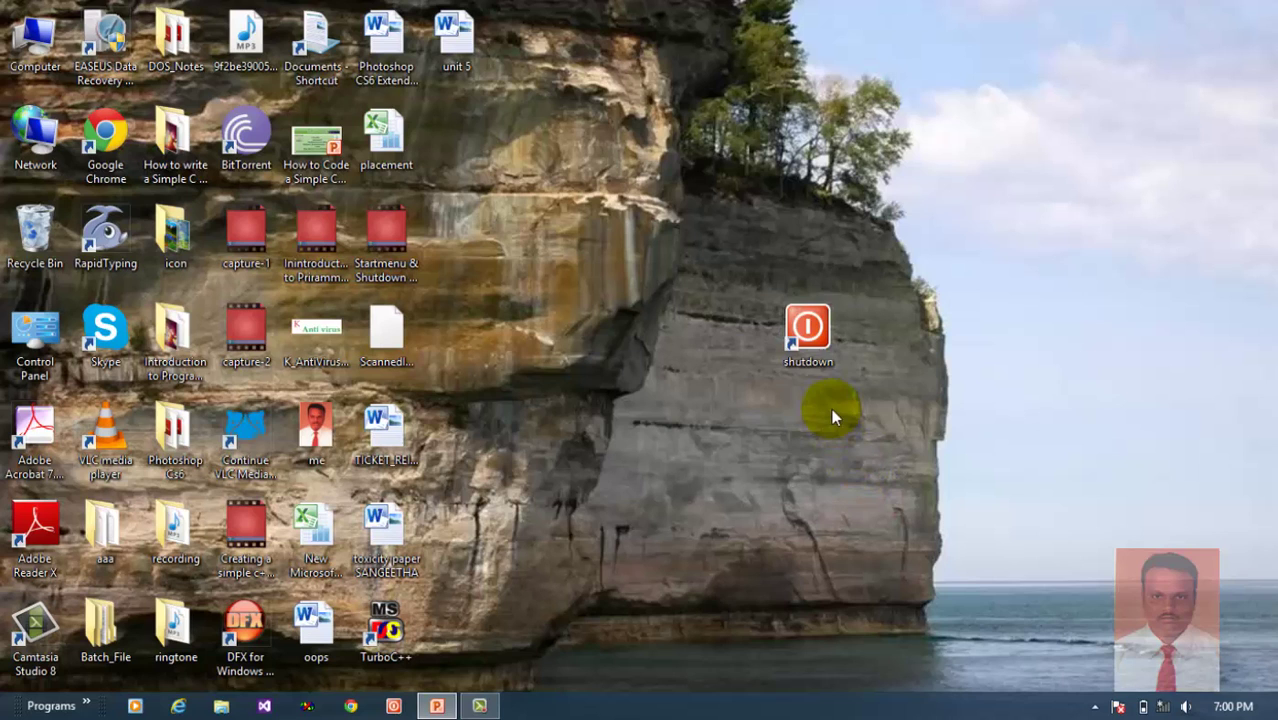
# Step: Copy the shutdown shortcut from the desktop
pyautogui.click(87, 705)
pyautogui.click(807, 335)
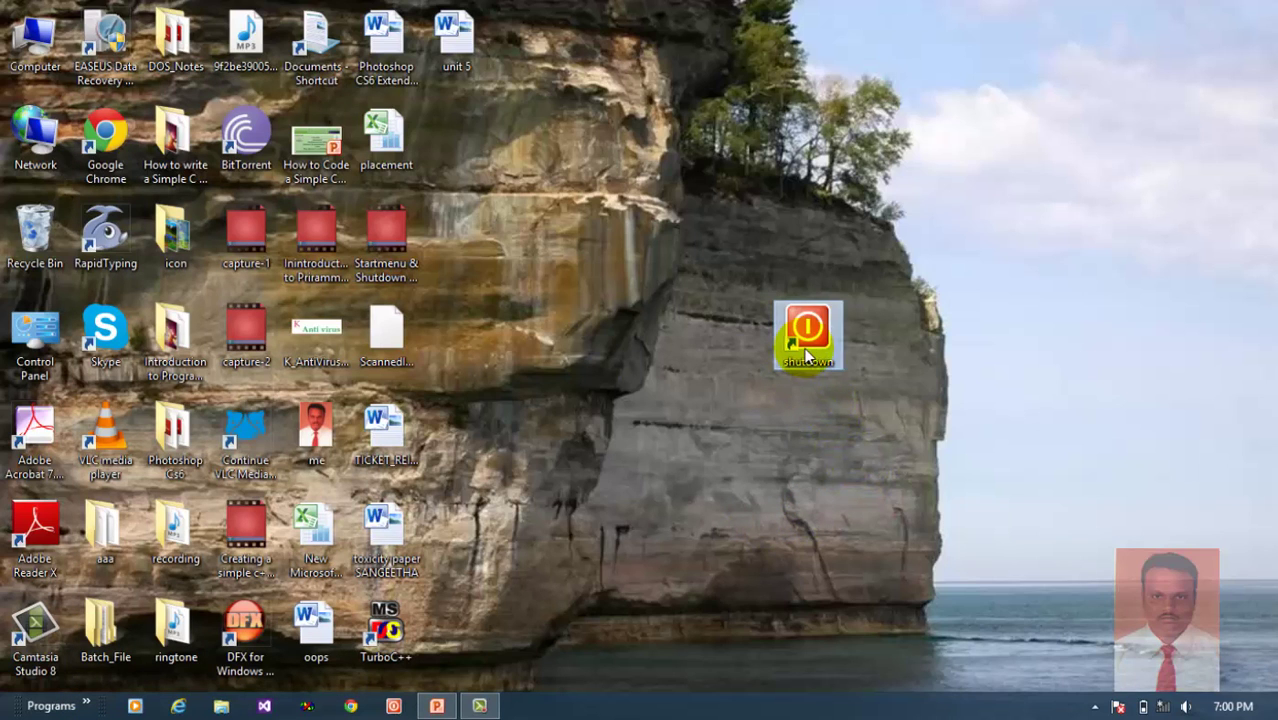
pyautogui.rightClick(807, 337)
pyautogui.click(849, 563)
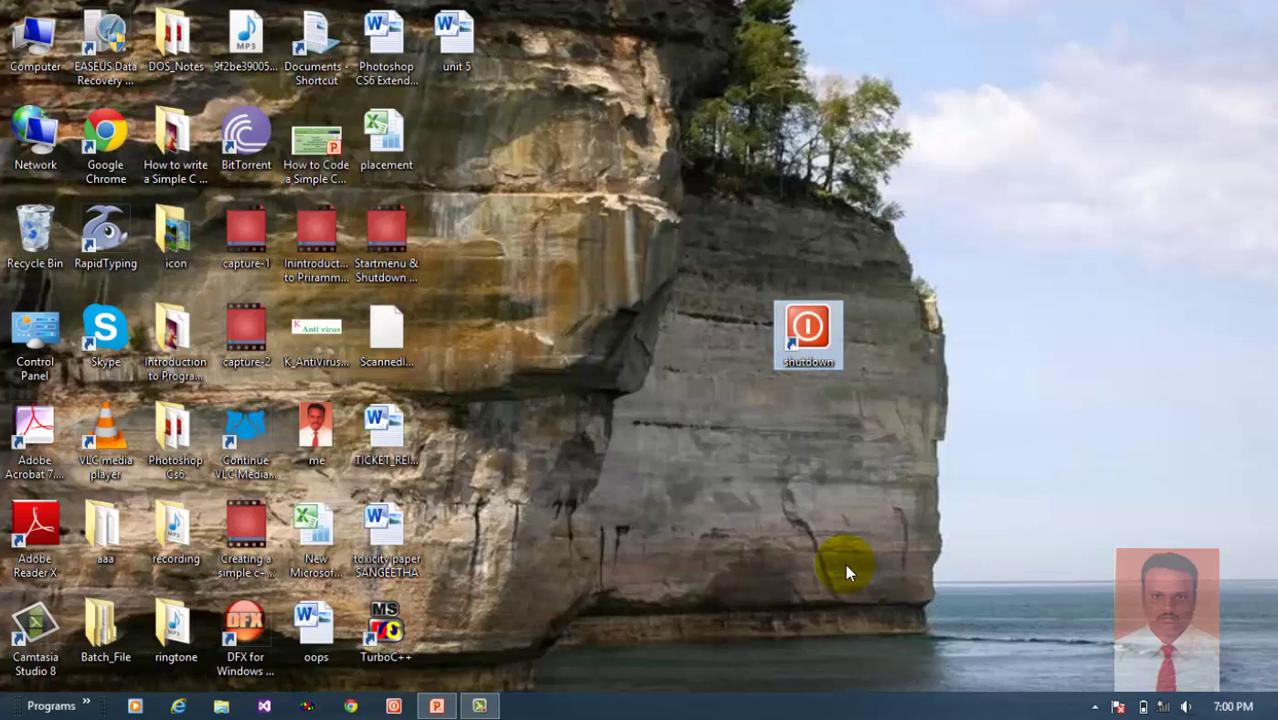
# Step: Open the %ProgramData%\Microsoft\Windows\Start Menu folder through the Run box
pyautogui.press('super+r')
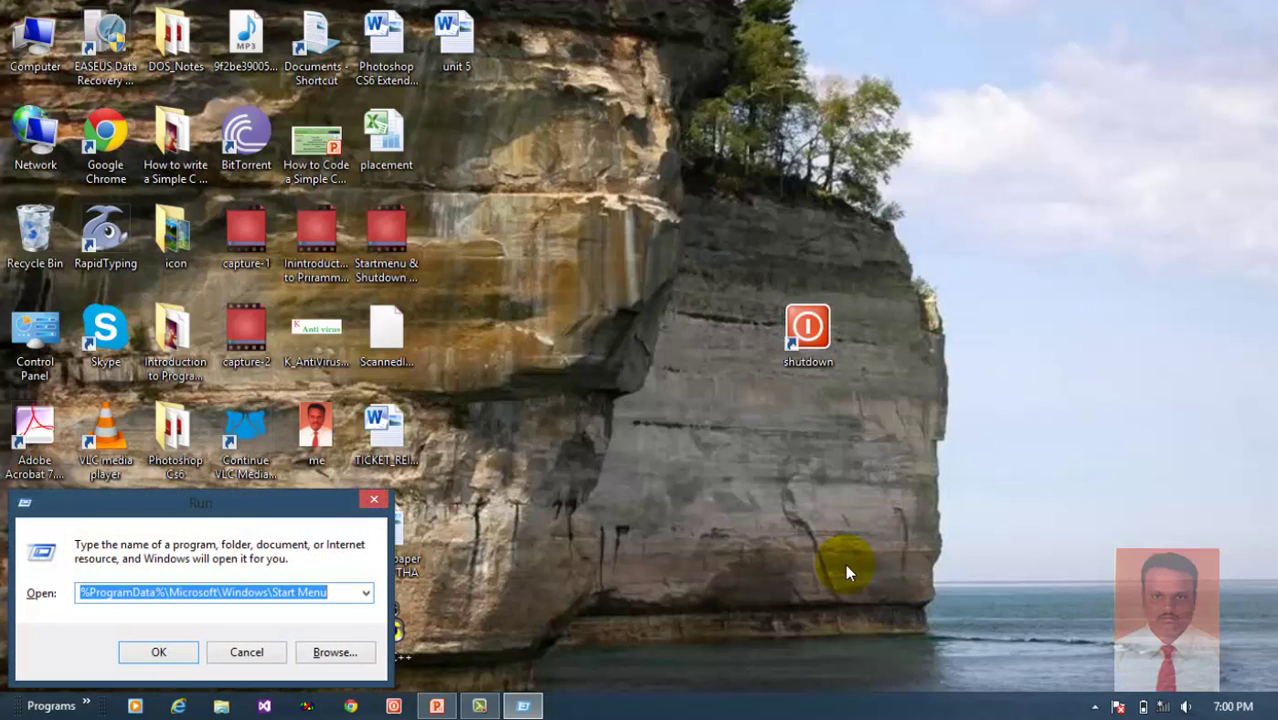
pyautogui.click(335, 592)
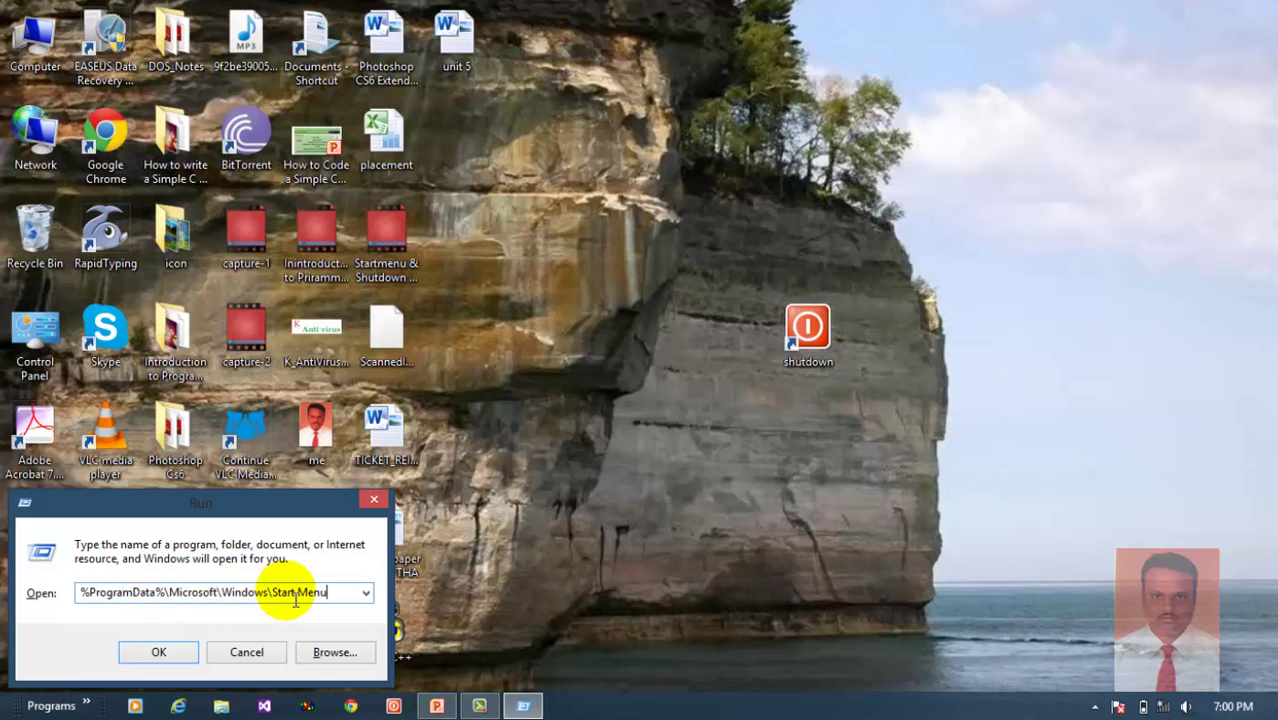
pyautogui.click(184, 654)
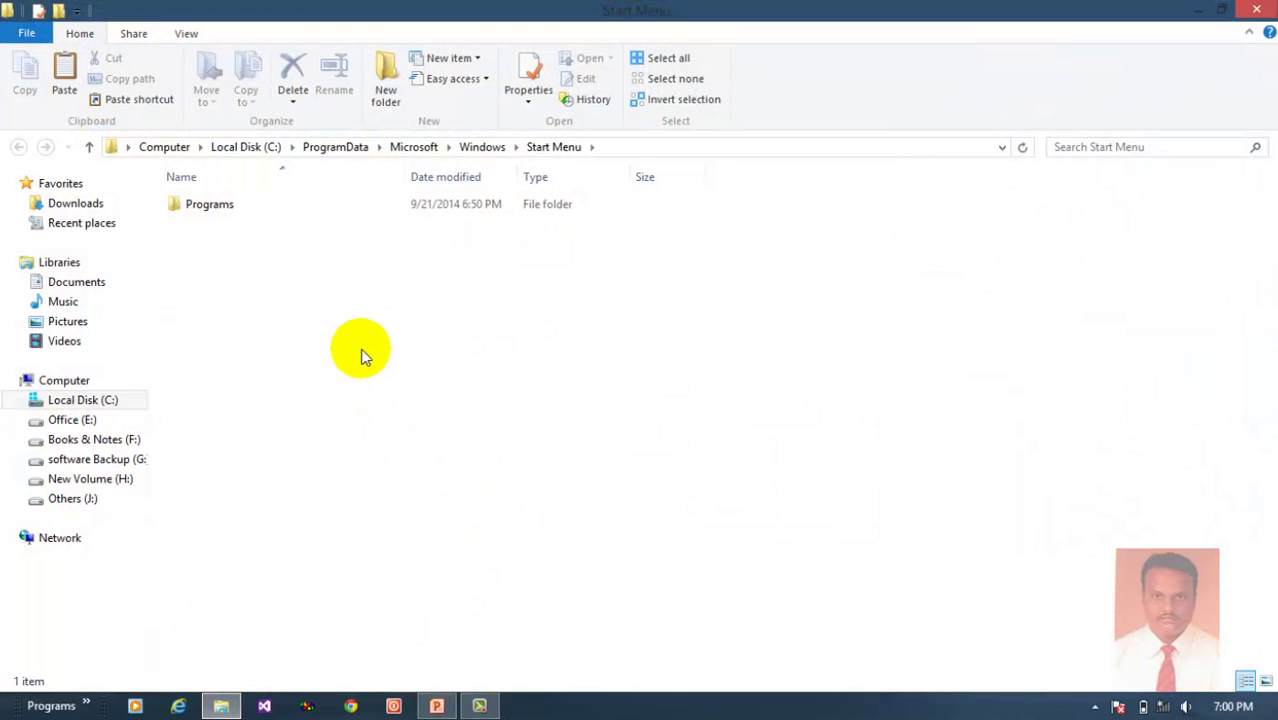
# Step: Place the shutdown shortcut in the Programs folder, granting administrator permission
pyautogui.doubleClick(229, 216)
pyautogui.scroll(-1, 925, 320)
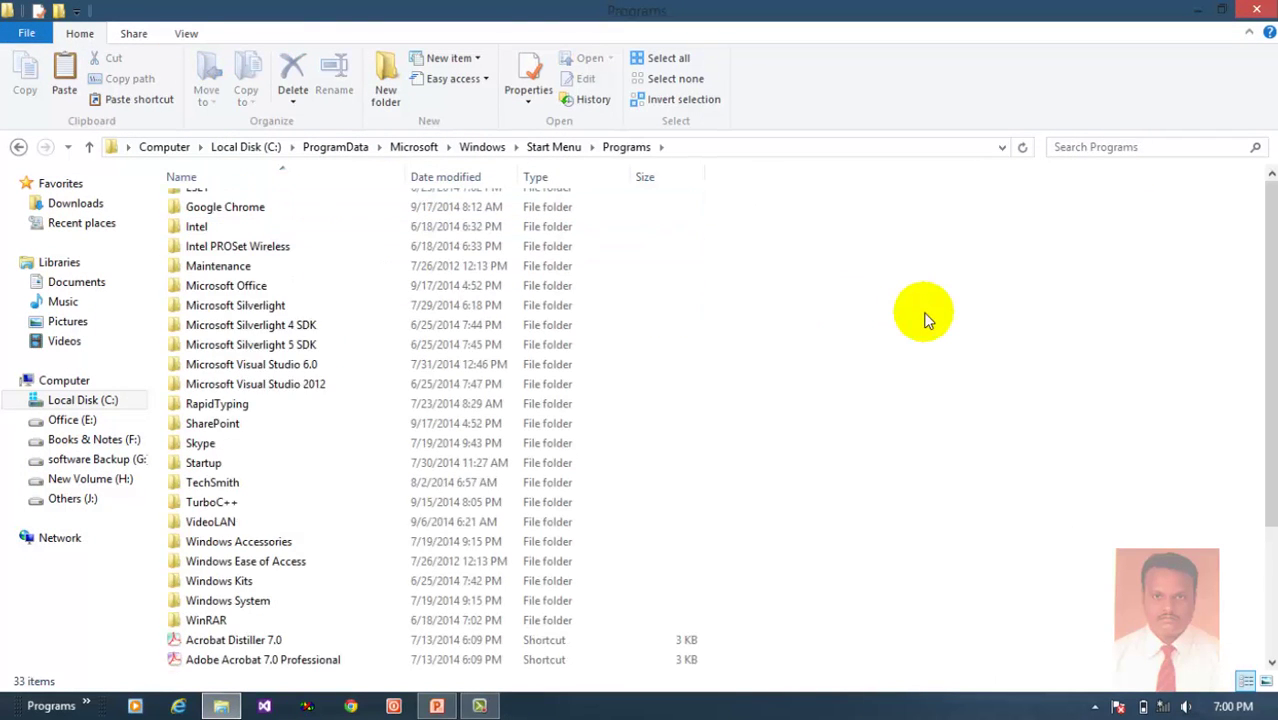
pyautogui.scroll(-2, 925, 320)
pyautogui.moveTo(925, 320); pyautogui.dragTo(924, 317)
pyautogui.click(586, 229)
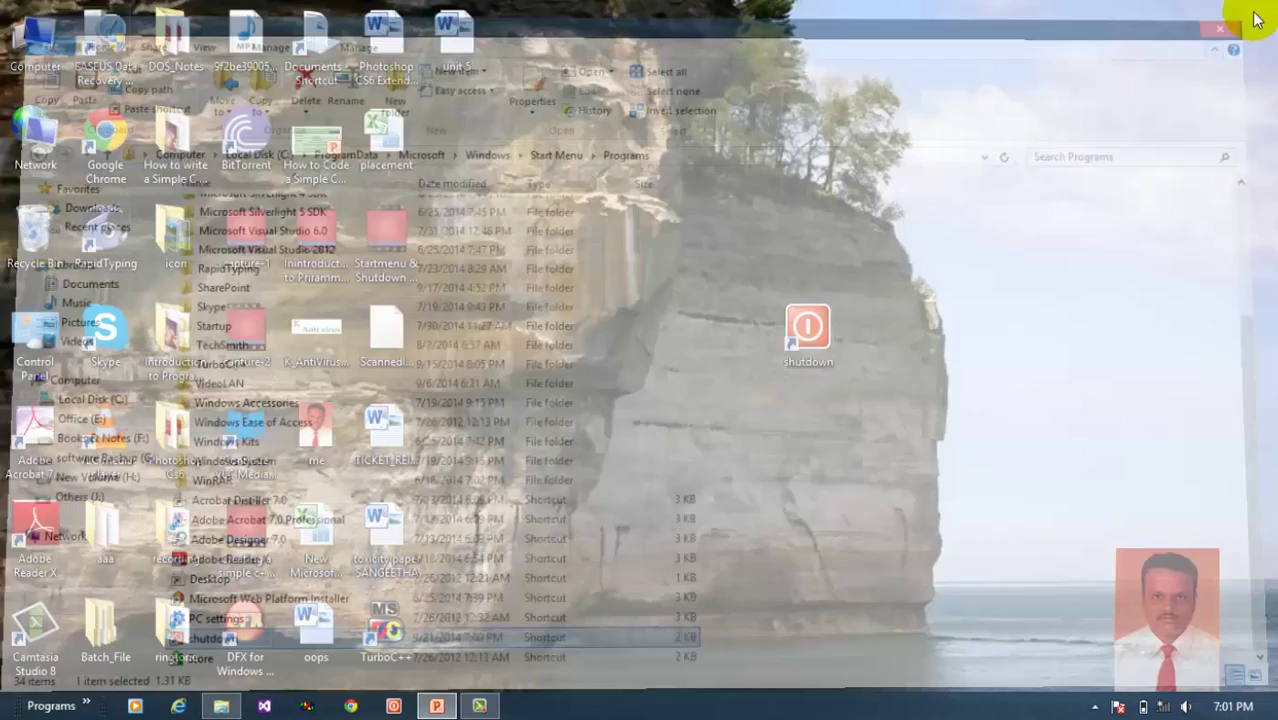
# Step: Close Explorer and show the Programs toolbar menu, now ending with the shutdown entry
pyautogui.click(1257, 10)
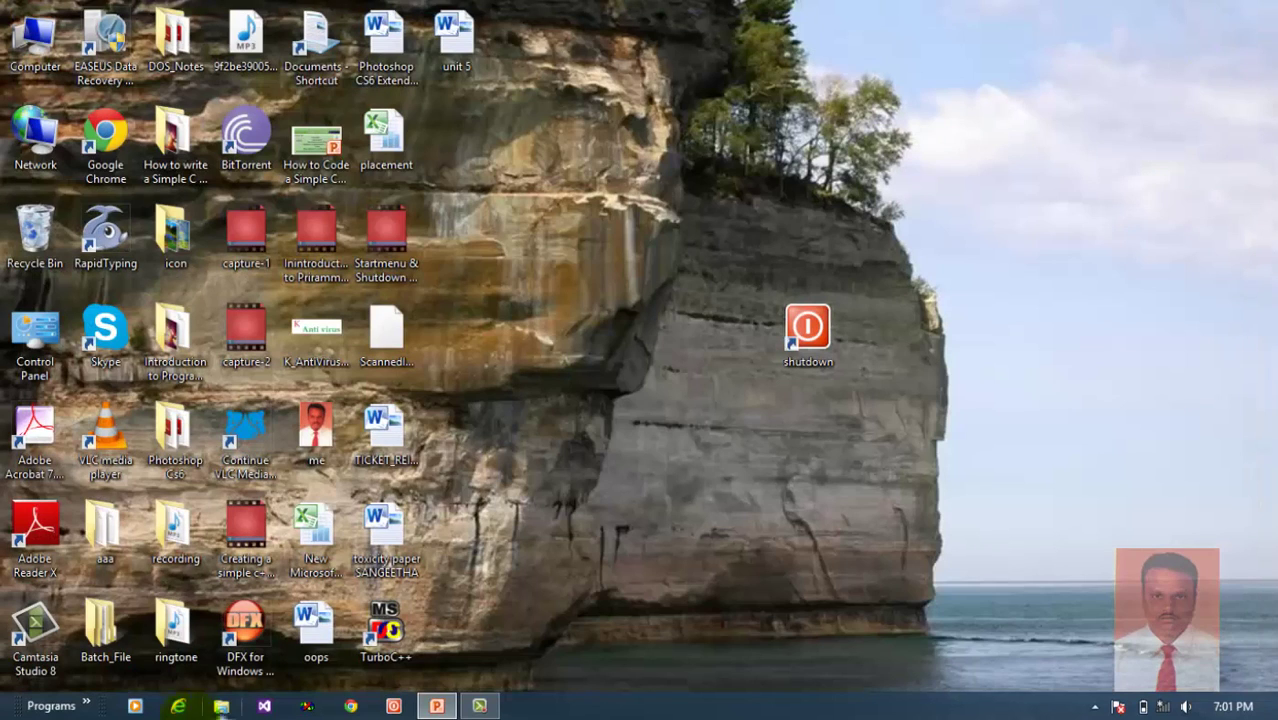
pyautogui.click(87, 704)
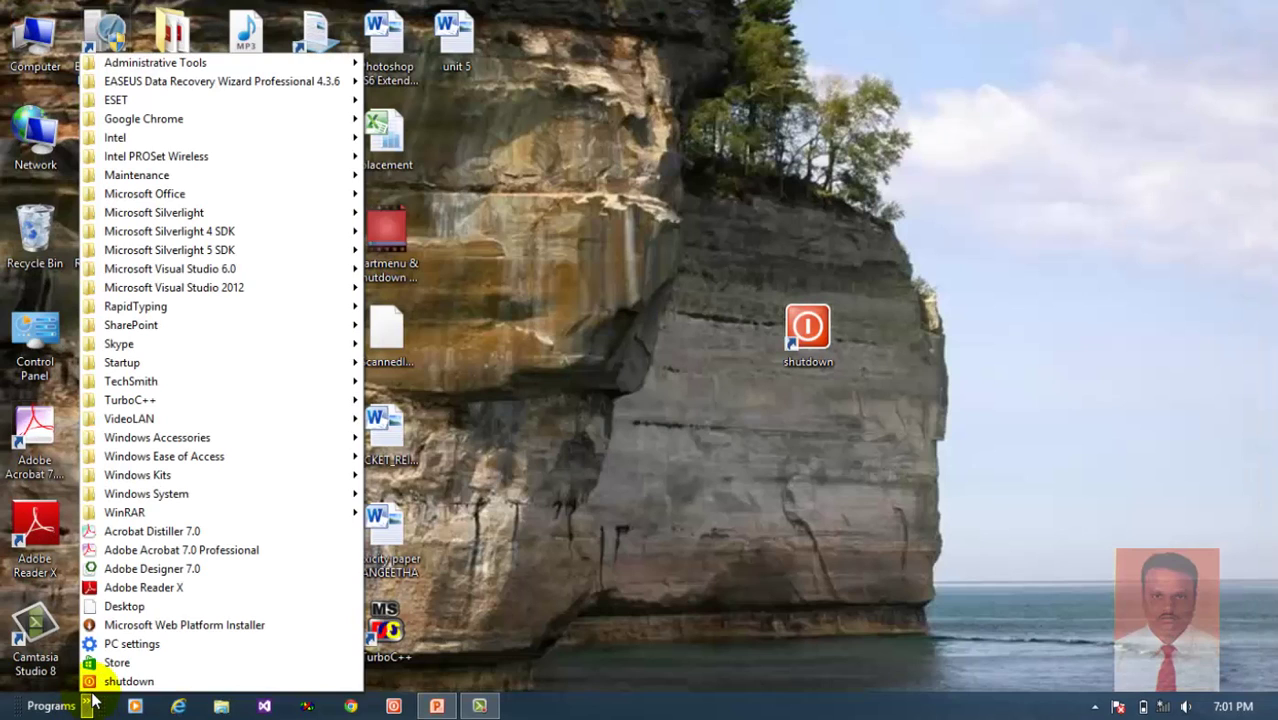